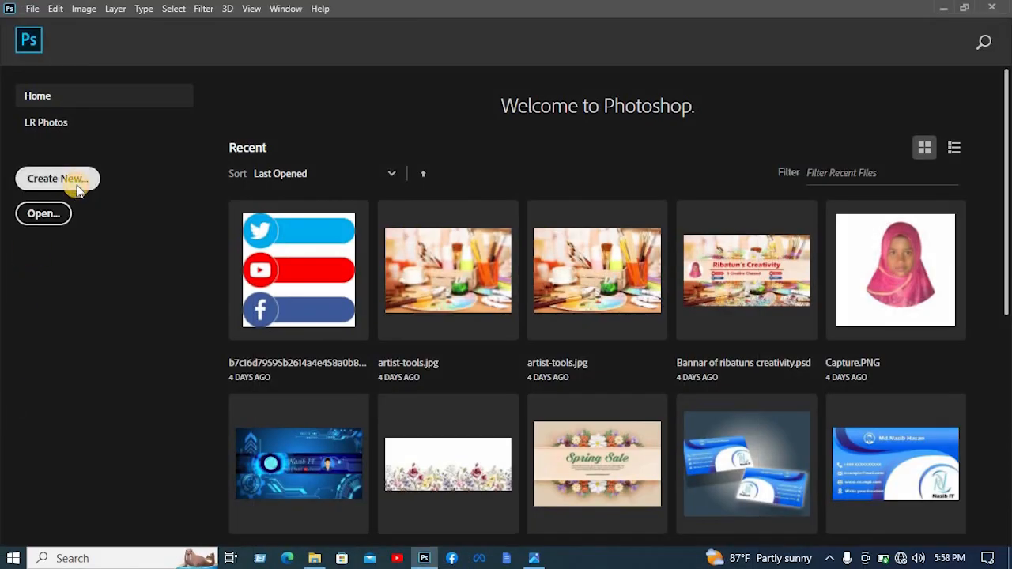
# - Create a new 3.5 × 2 inch document at 300 pixels/inch in RGB Color with a white background
pyautogui.click(76, 189)
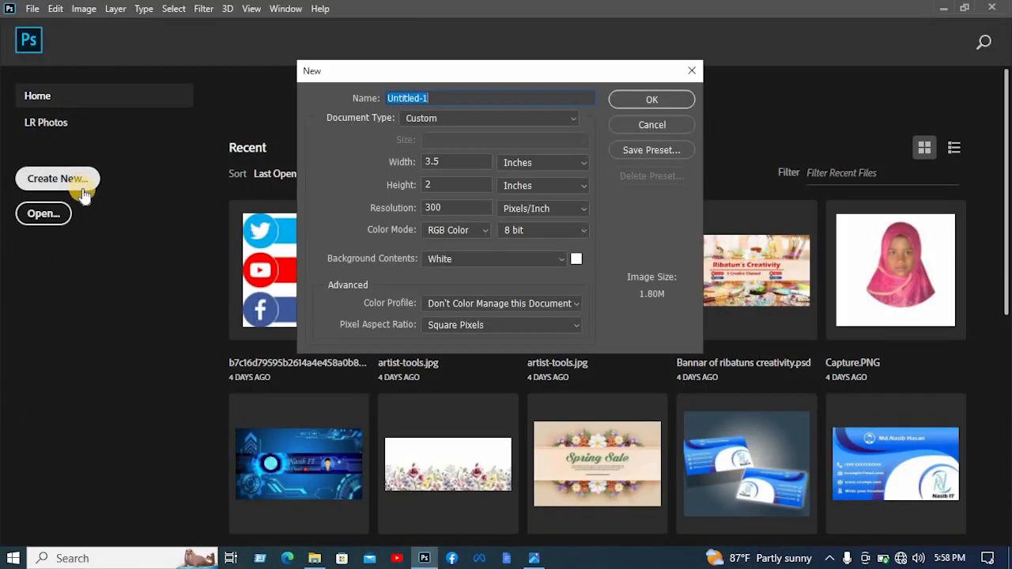
pyautogui.click(529, 170)
pyautogui.click(494, 165)
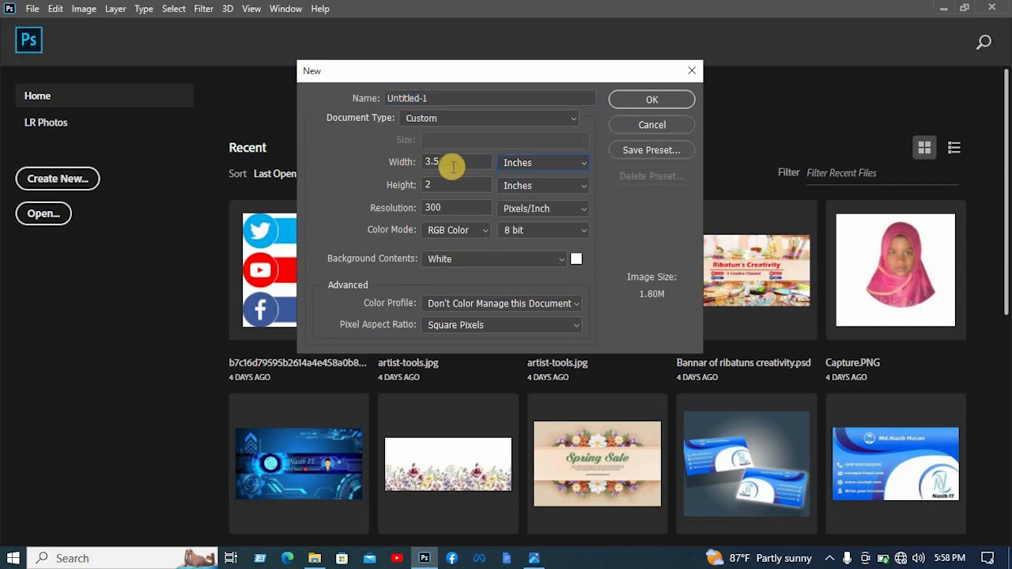
pyautogui.moveTo(453, 166); pyautogui.dragTo(425, 199)
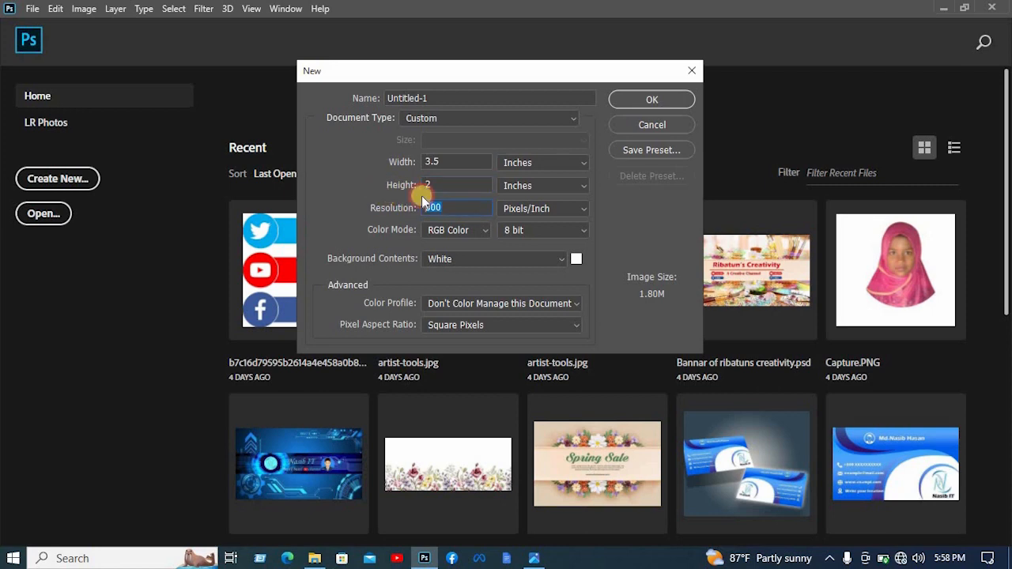
pyautogui.click(662, 101)
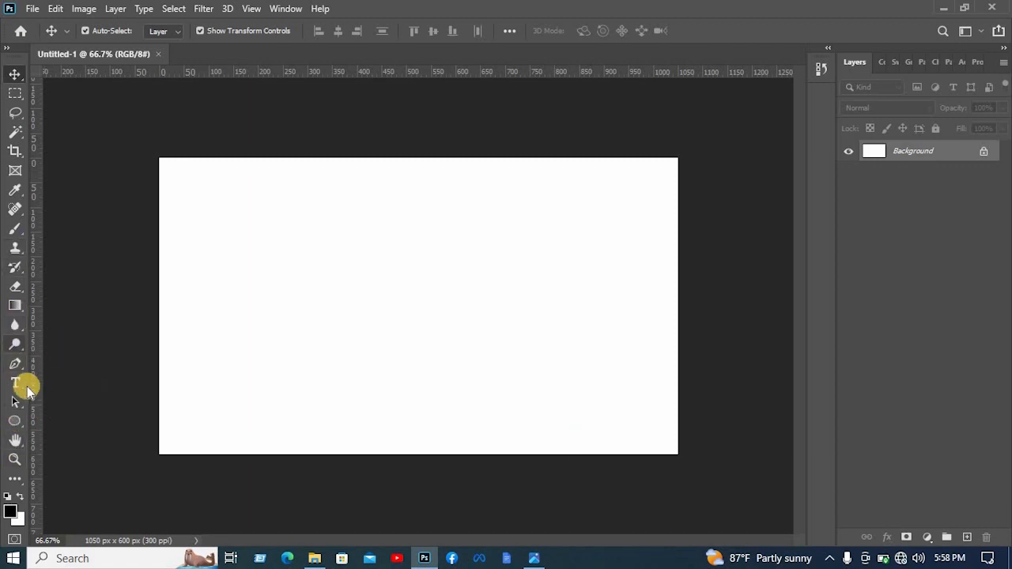
# - Draw a closed black S-curved shape about 544 × 823 px with the Pen tool, covering the left third of the canvas
pyautogui.click(15, 360)
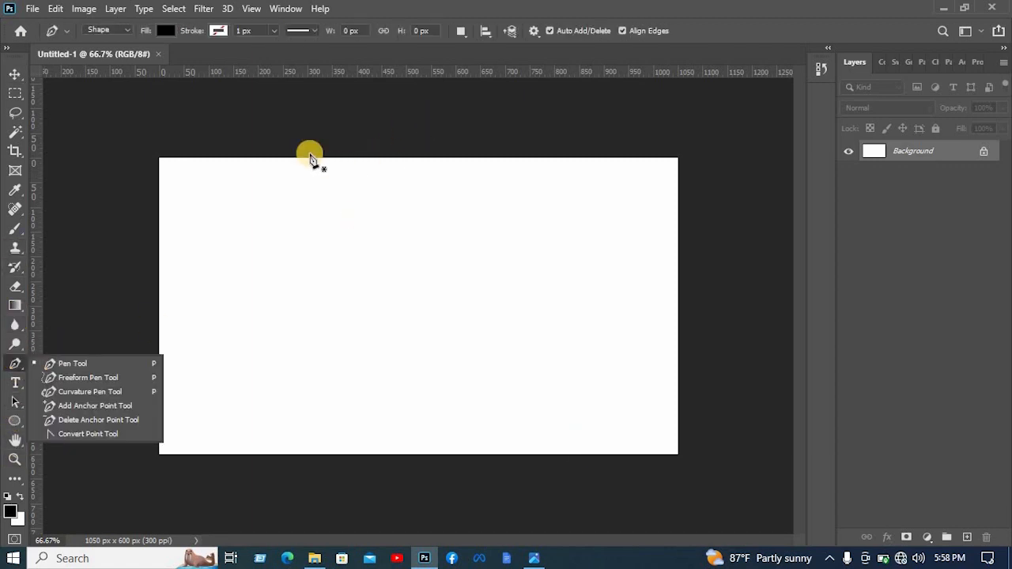
pyautogui.click(280, 140)
pyautogui.moveTo(303, 336); pyautogui.dragTo(200, 420)
pyautogui.moveTo(385, 474); pyautogui.dragTo(460, 500)
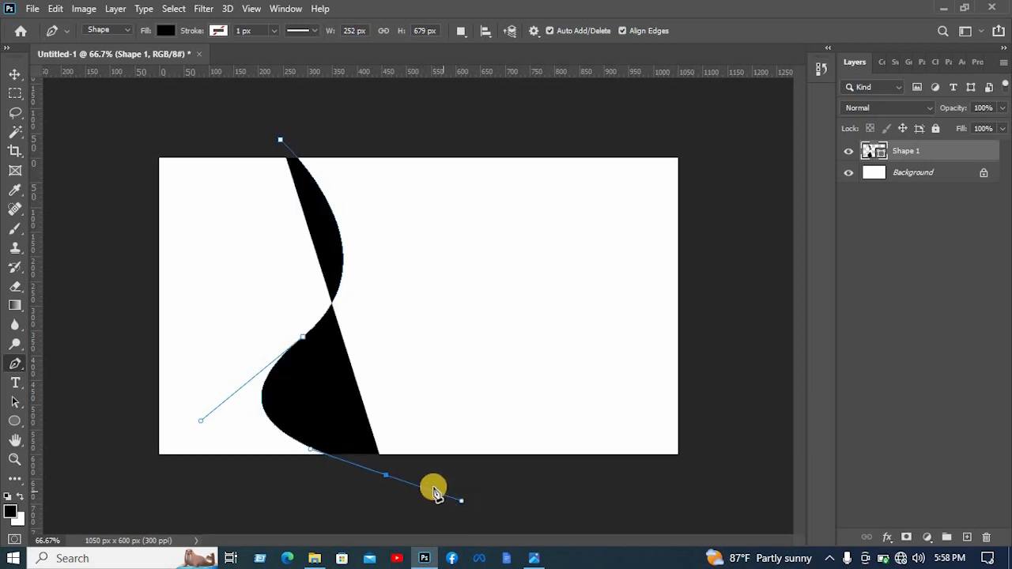
pyautogui.keyDown('alt'); pyautogui.click(386, 475); pyautogui.keyUp('alt')
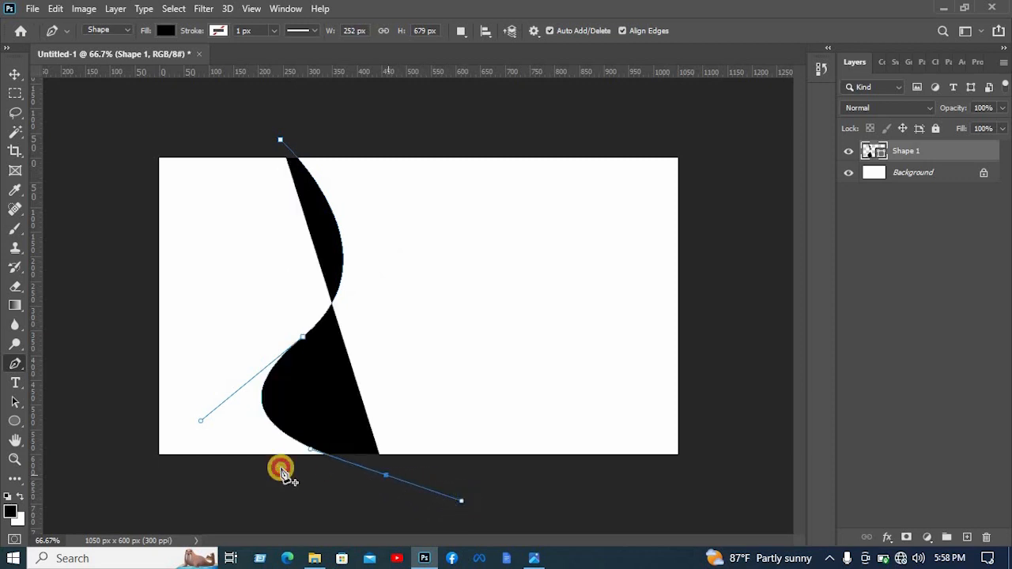
pyautogui.click(120, 507)
pyautogui.moveTo(117, 136); pyautogui.dragTo(211, 100)
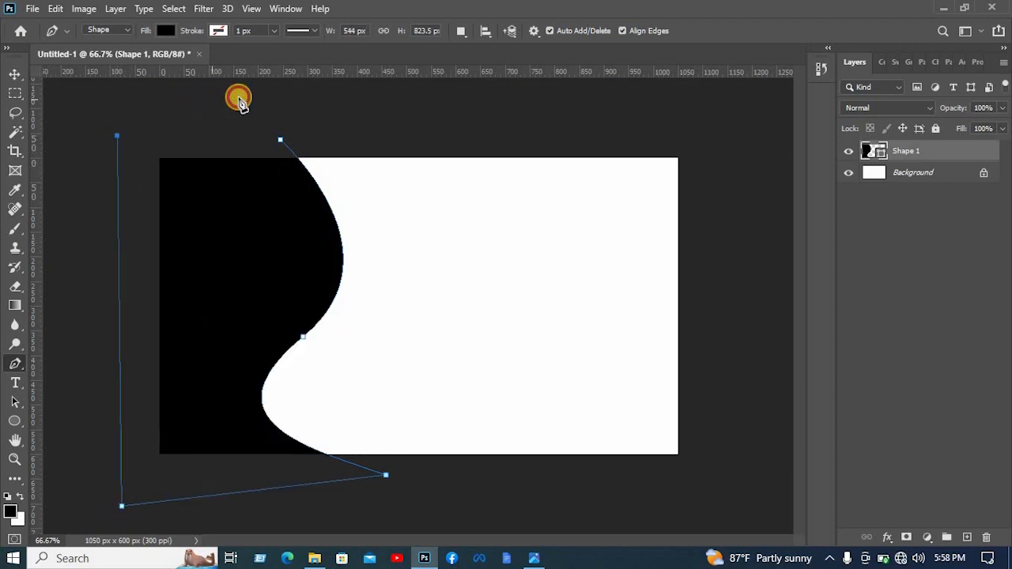
pyautogui.click(279, 143)
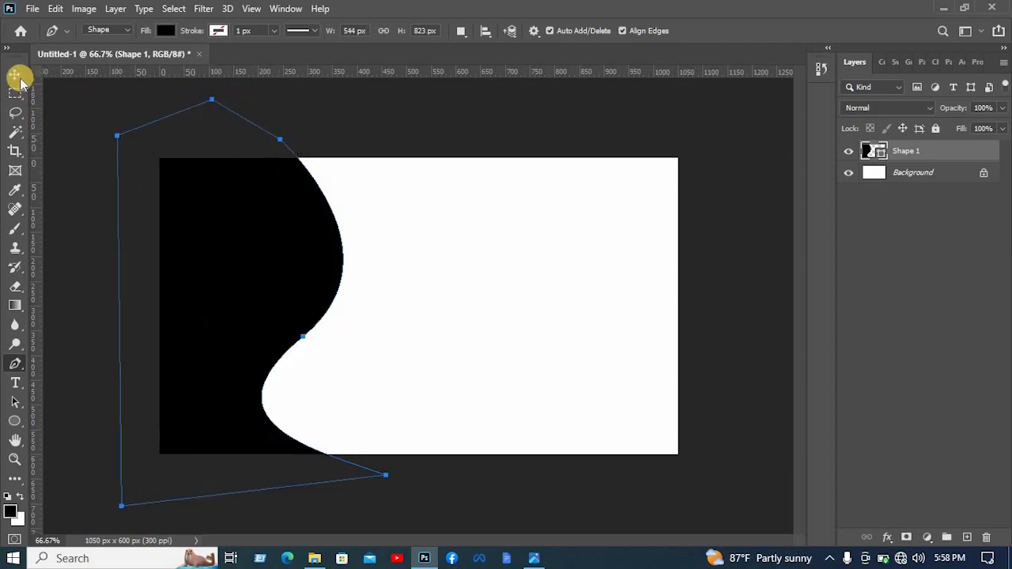
# - Move the black curved shape slightly to the right, keeping the canvas's left edge covered
pyautogui.click(16, 76)
pyautogui.moveTo(289, 237); pyautogui.dragTo(305, 229)
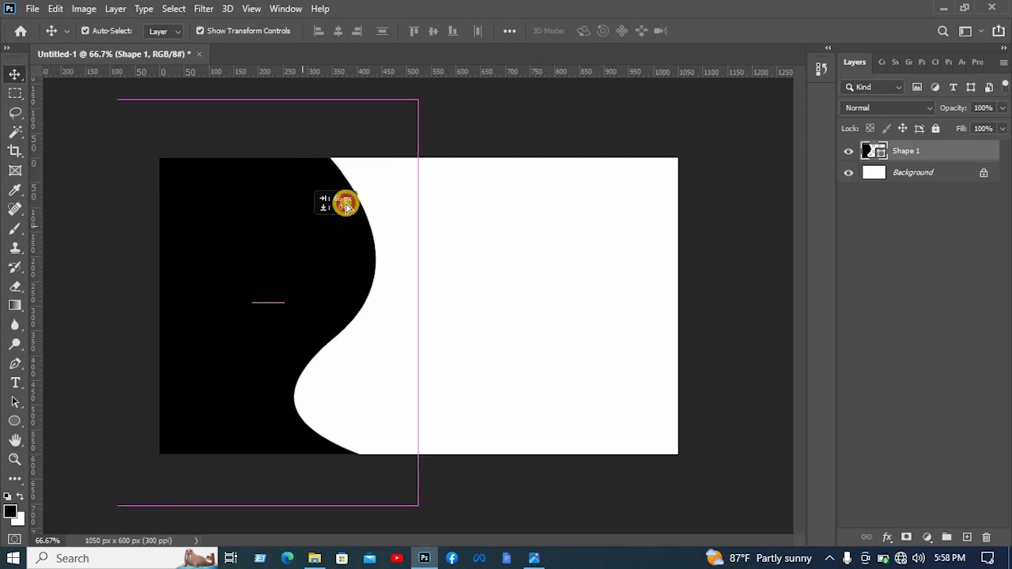
pyautogui.click(499, 130)
pyautogui.click(305, 237)
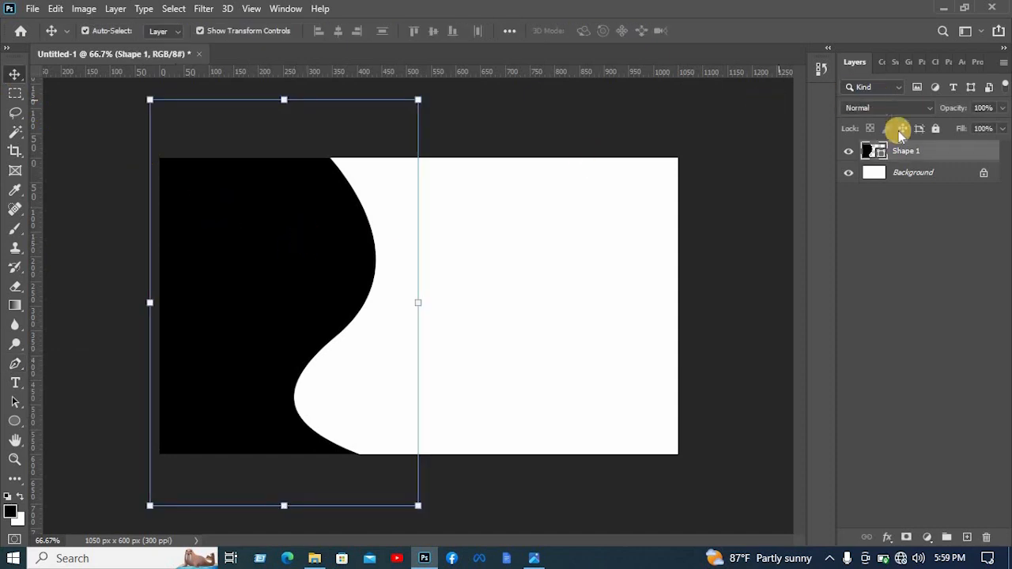
# - Change the curved shape's fill colour to ff0000 and deselect it
pyautogui.doubleClick(874, 152)
pyautogui.write('ff0000')
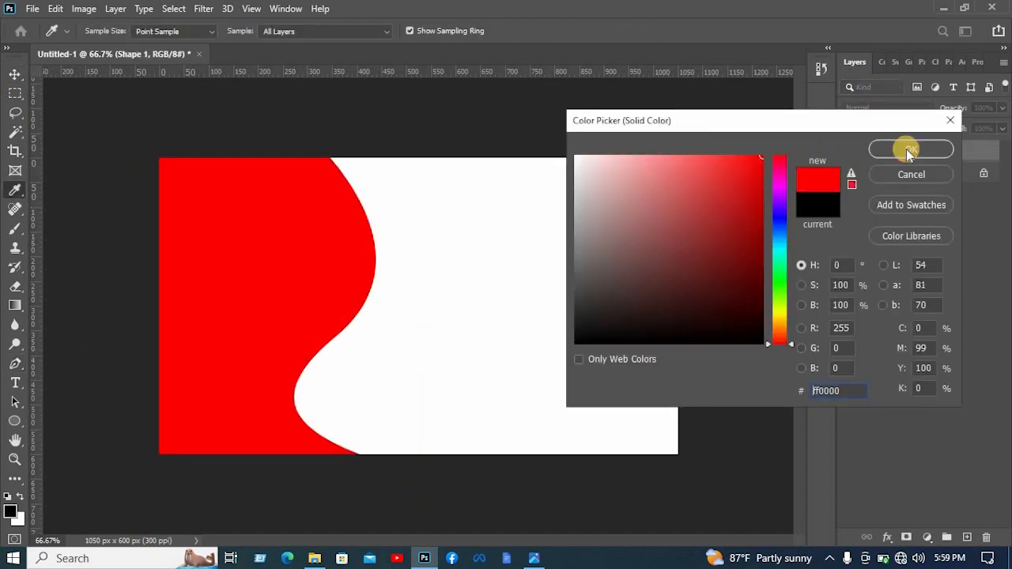
pyautogui.click(910, 147)
pyautogui.click(770, 164)
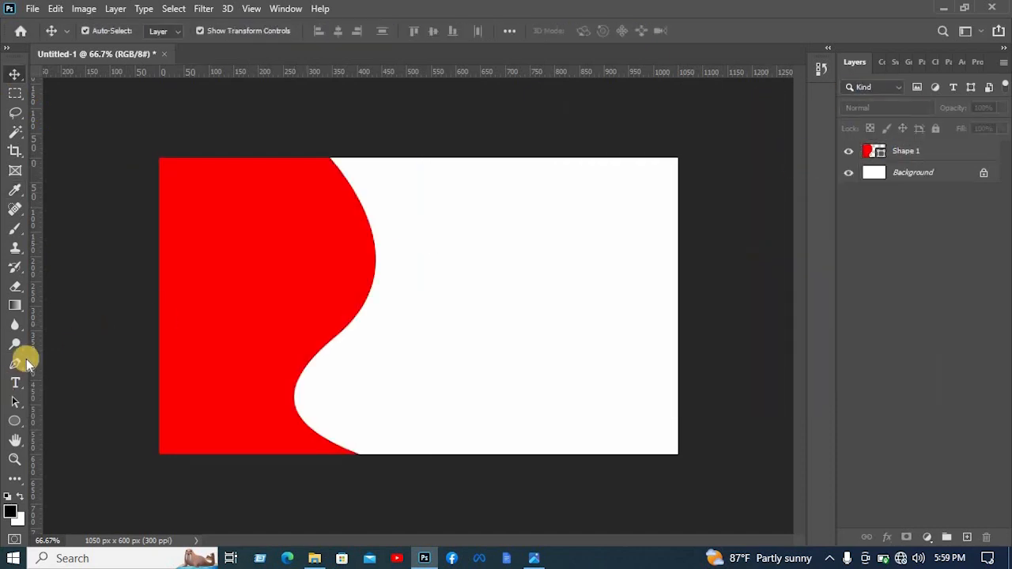
# - Draw a second closed wavy Pen shape about 330 × 718 px, following the red shape's right edge with a small offset
pyautogui.click(18, 362)
pyautogui.click(371, 157)
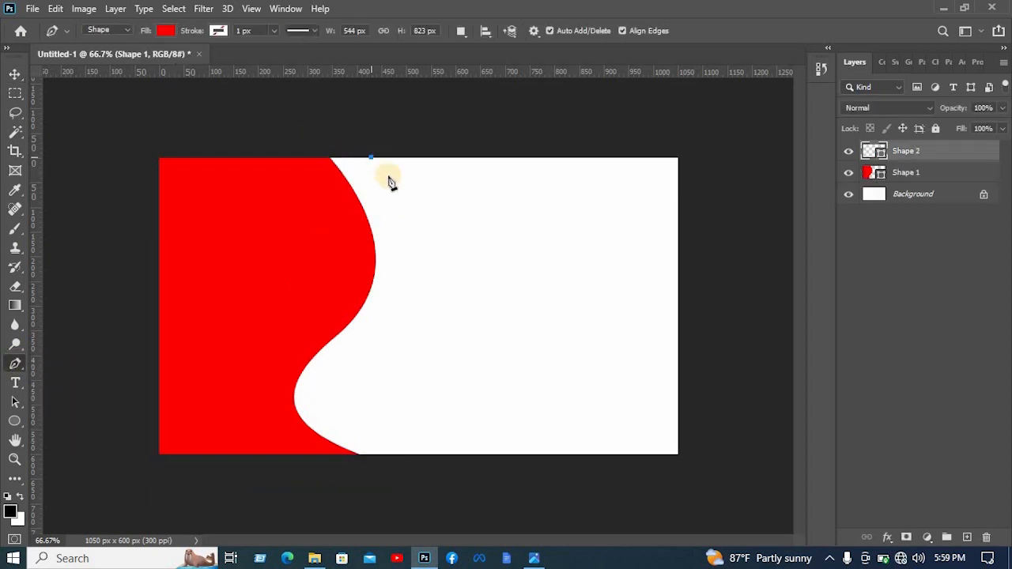
pyautogui.moveTo(362, 328)
pyautogui.mouseDown()
pyautogui.moveTo(355, 336)
pyautogui.moveTo(368, 345)
pyautogui.moveTo(359, 344)
pyautogui.mouseUp()
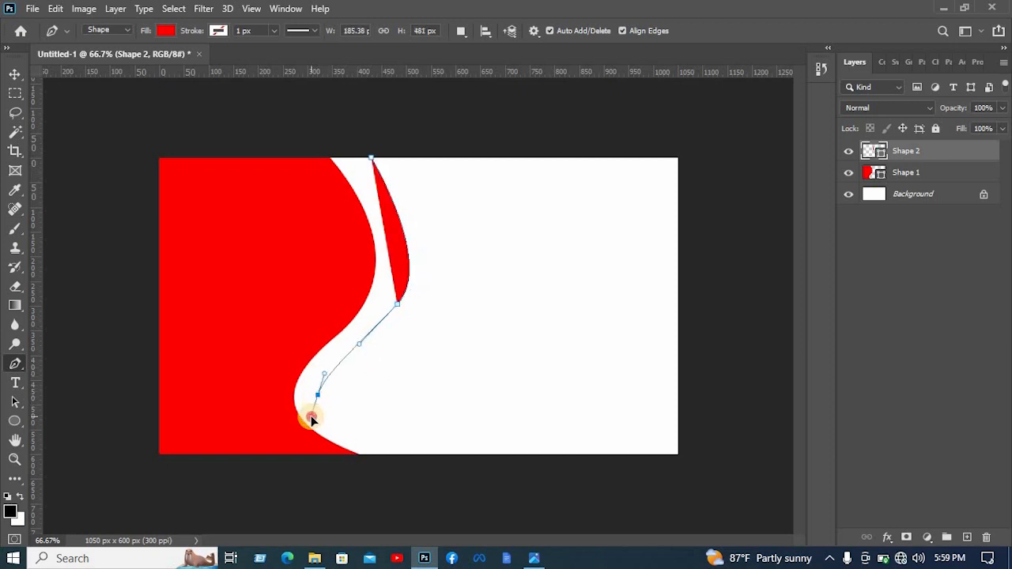
pyautogui.moveTo(311, 419)
pyautogui.mouseDown()
pyautogui.moveTo(300, 410)
pyautogui.moveTo(315, 416)
pyautogui.mouseUp()
pyautogui.moveTo(377, 456)
pyautogui.mouseDown()
pyautogui.moveTo(412, 459)
pyautogui.moveTo(388, 461)
pyautogui.mouseUp()
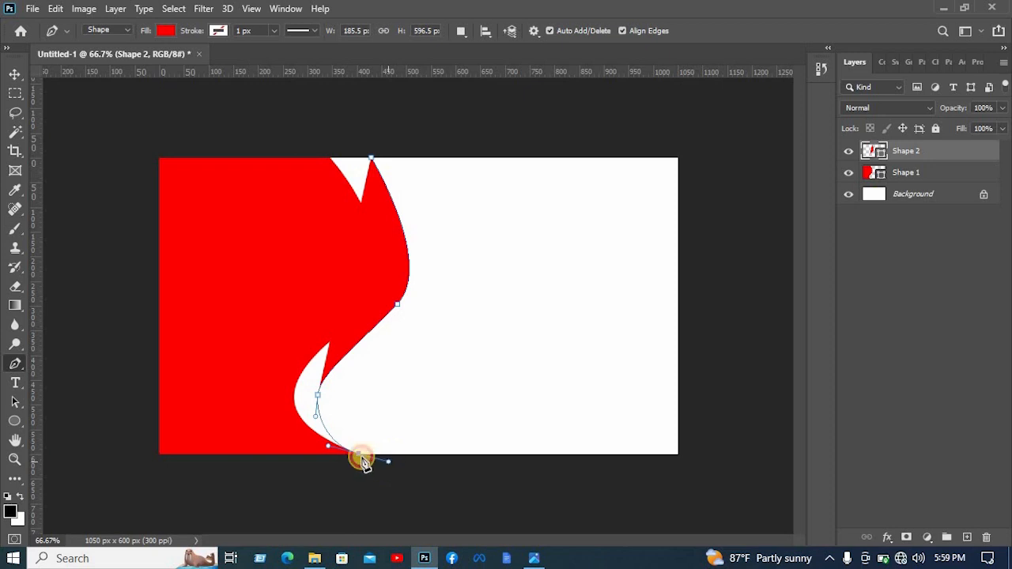
pyautogui.click(361, 457)
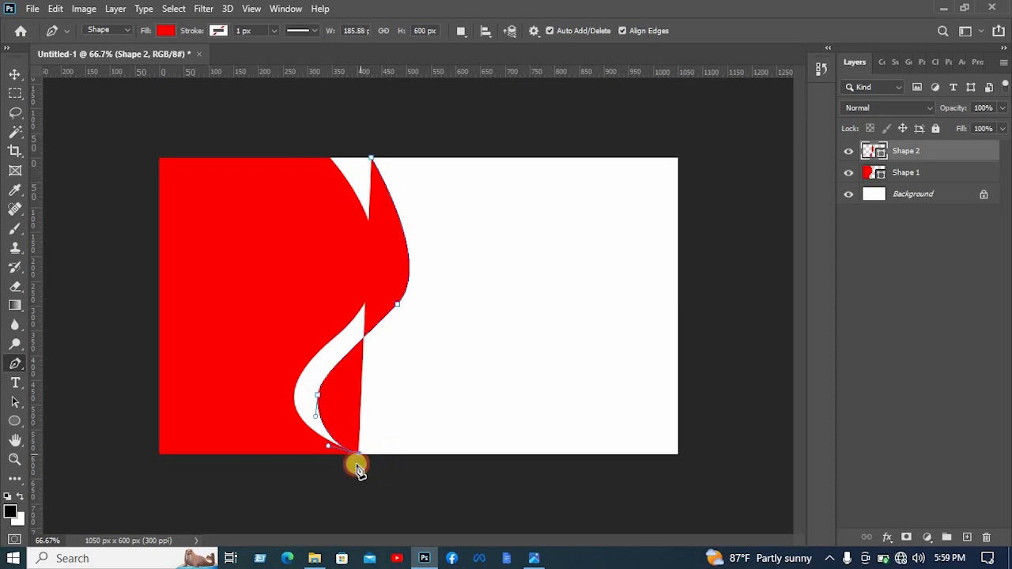
pyautogui.click(246, 458)
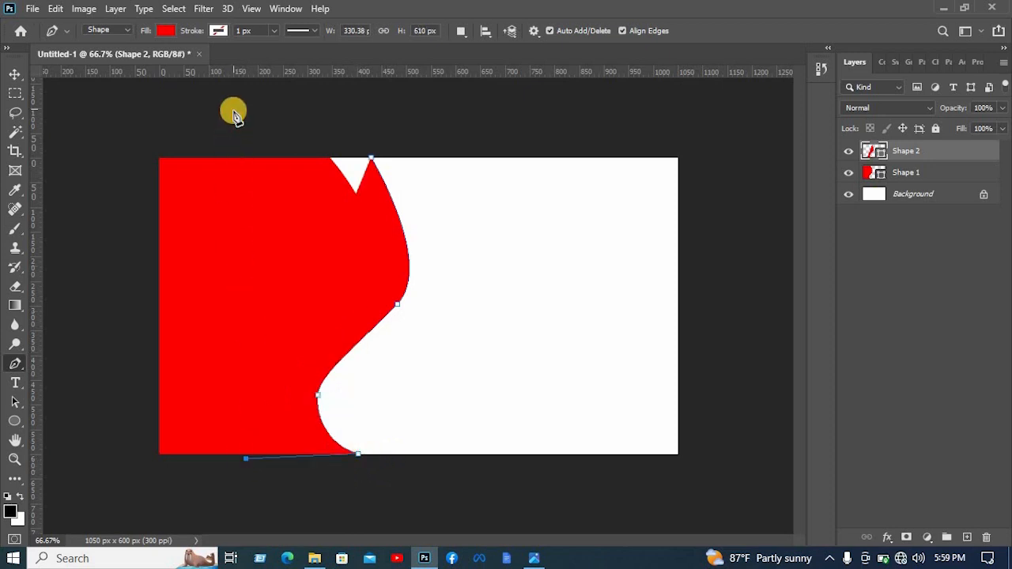
pyautogui.click(298, 105)
pyautogui.click(380, 123)
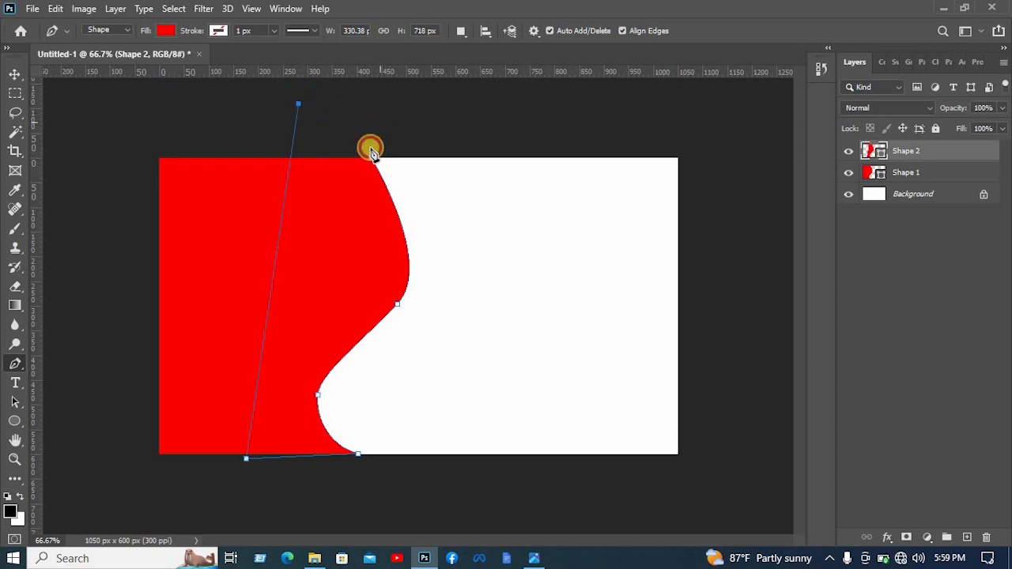
pyautogui.click(371, 158)
# - Fill the second wavy shape with light blue and place its layer below the red shape's layer
pyautogui.click(165, 30)
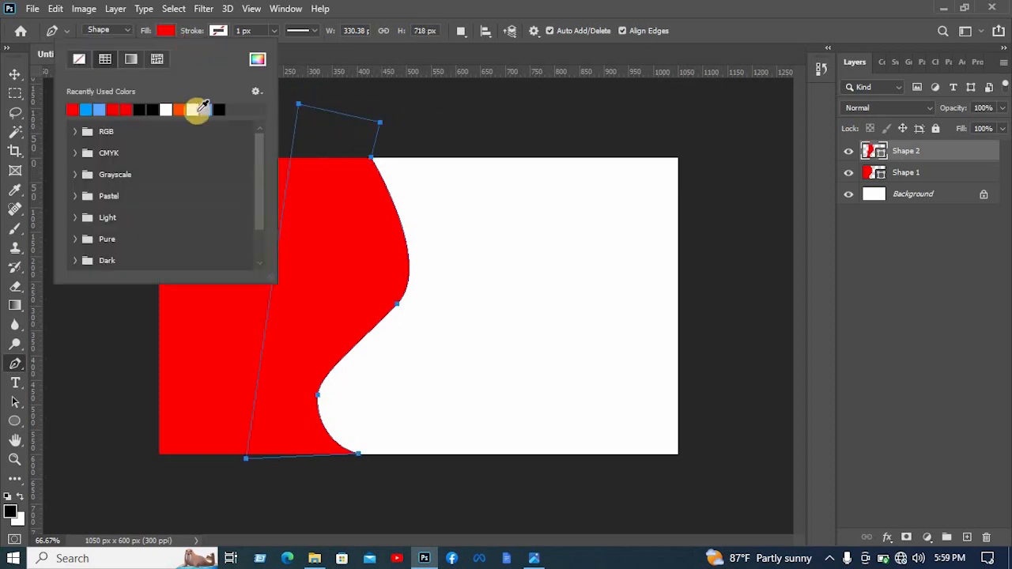
pyautogui.click(204, 111)
pyautogui.click(15, 73)
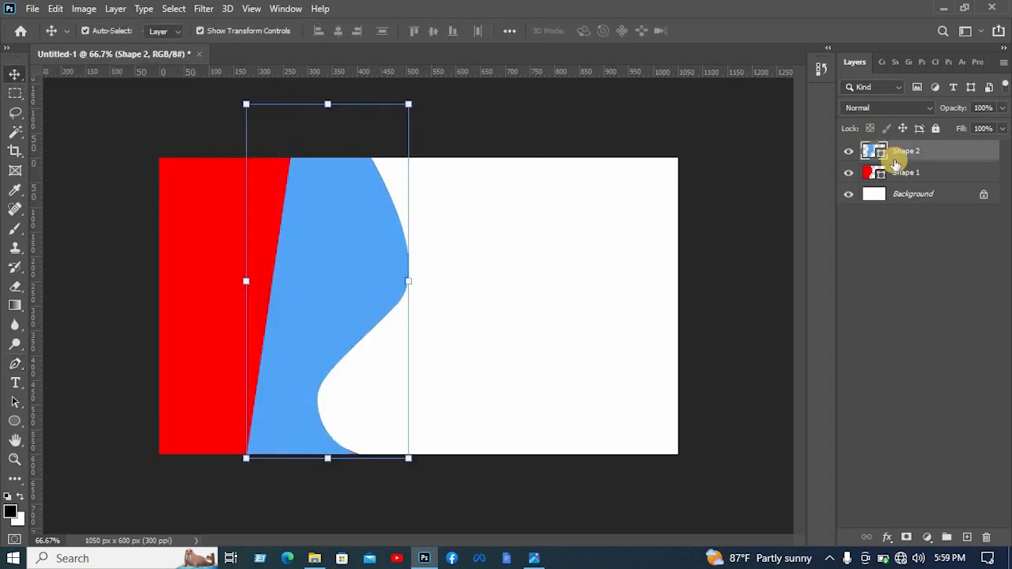
pyautogui.moveTo(892, 158); pyautogui.dragTo(899, 184)
pyautogui.click(446, 187)
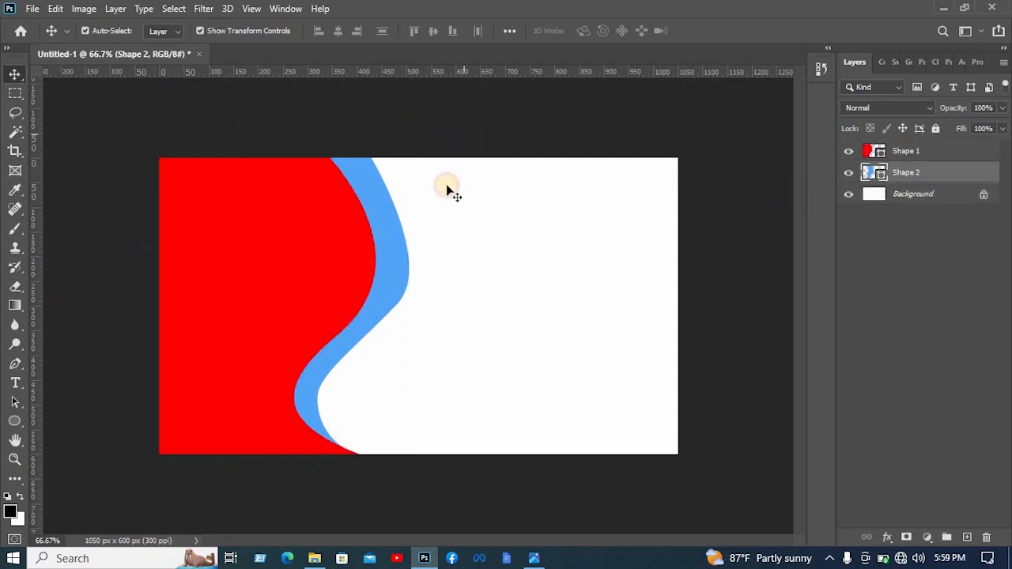
pyautogui.doubleClick(380, 189)
pyautogui.click(14, 75)
pyautogui.click(80, 90)
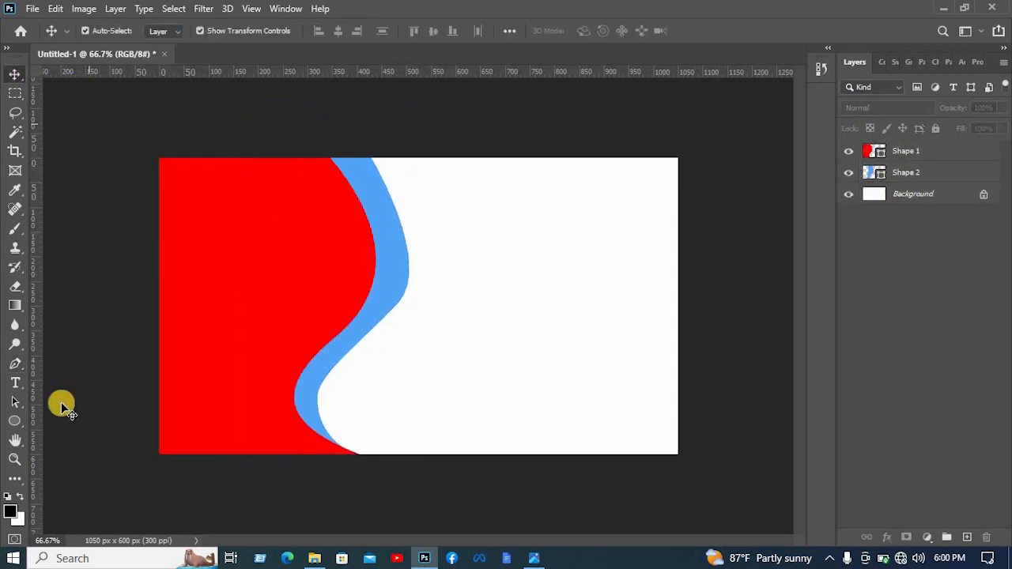
# - Draw a closed Pen shape about 354 × 822 px along the canvas's left edge, with its inner side curving down to the bottom edge
pyautogui.click(16, 364)
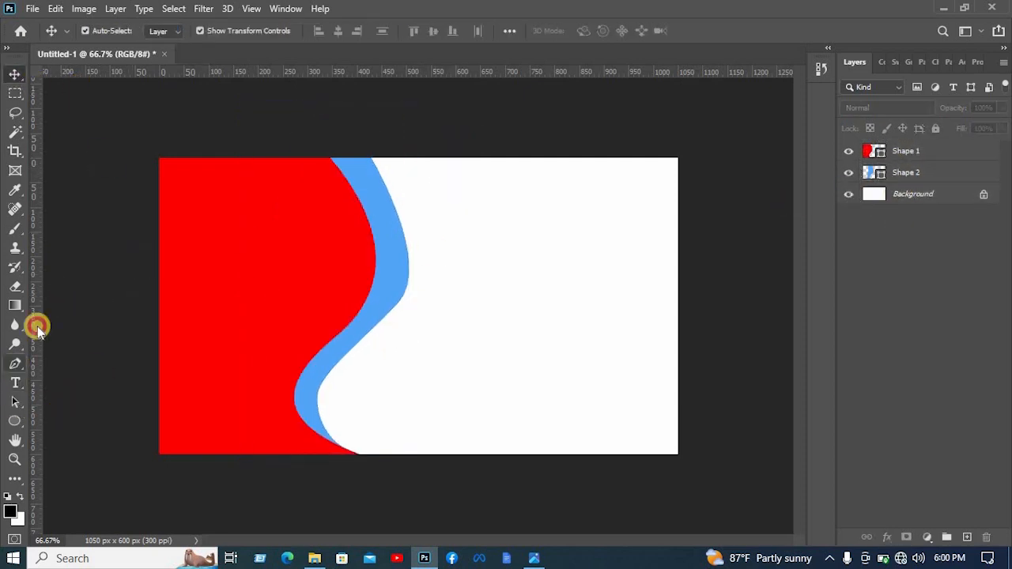
pyautogui.click(218, 159)
pyautogui.moveTo(187, 258); pyautogui.dragTo(184, 297)
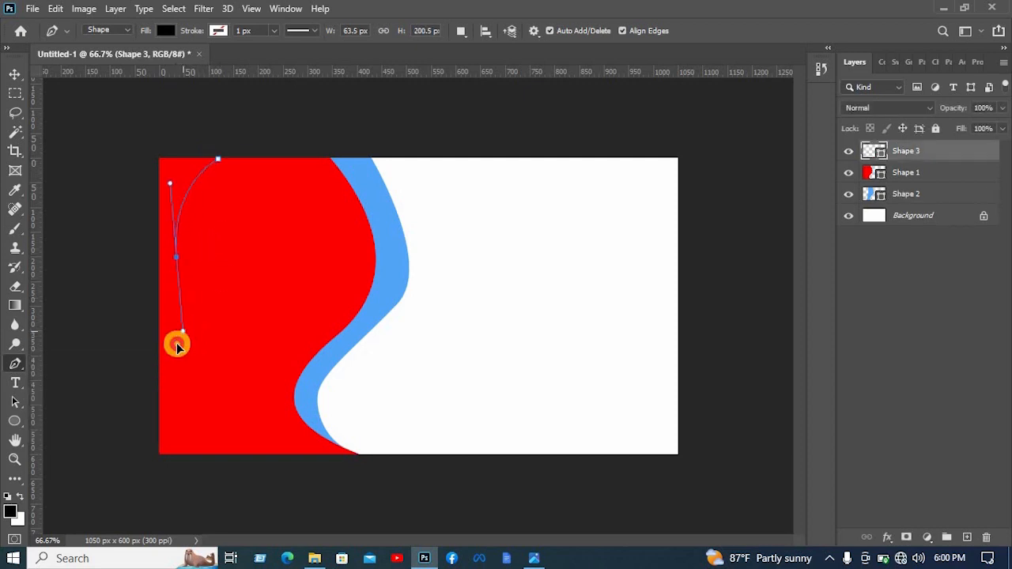
pyautogui.moveTo(176, 345); pyautogui.dragTo(177, 362)
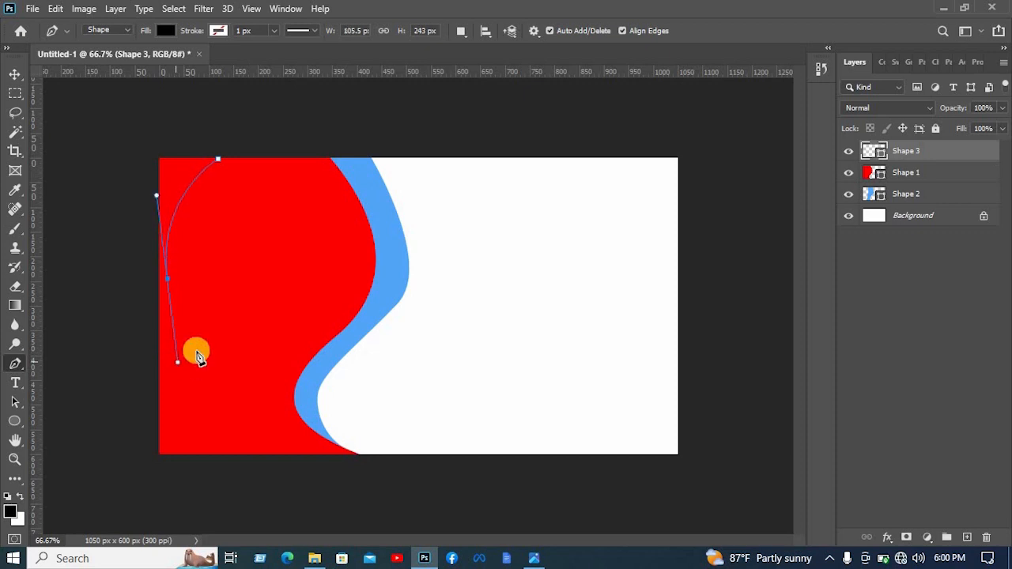
pyautogui.keyDown('alt'); pyautogui.click(168, 279); pyautogui.keyUp('alt')
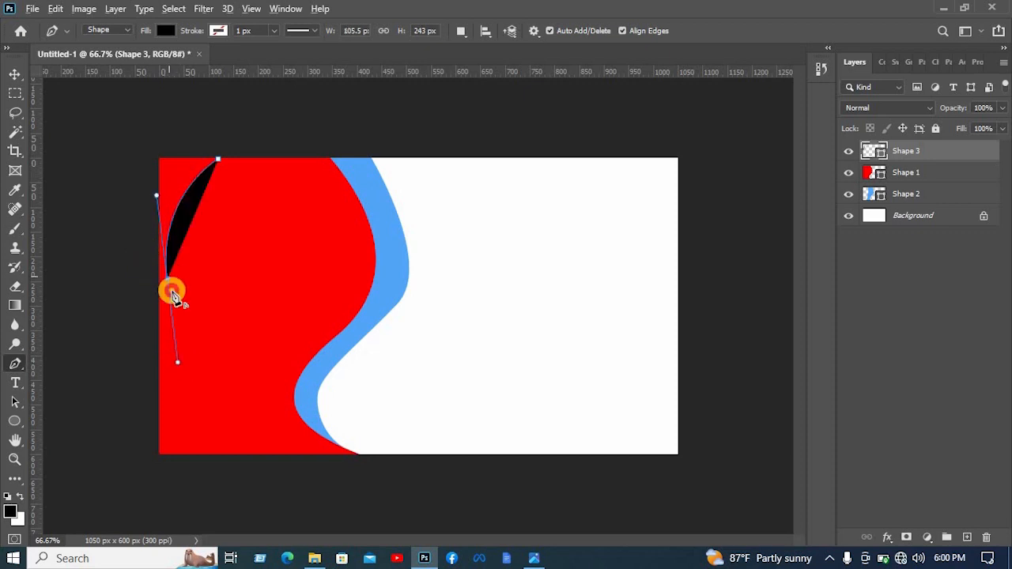
pyautogui.moveTo(192, 337); pyautogui.dragTo(284, 468)
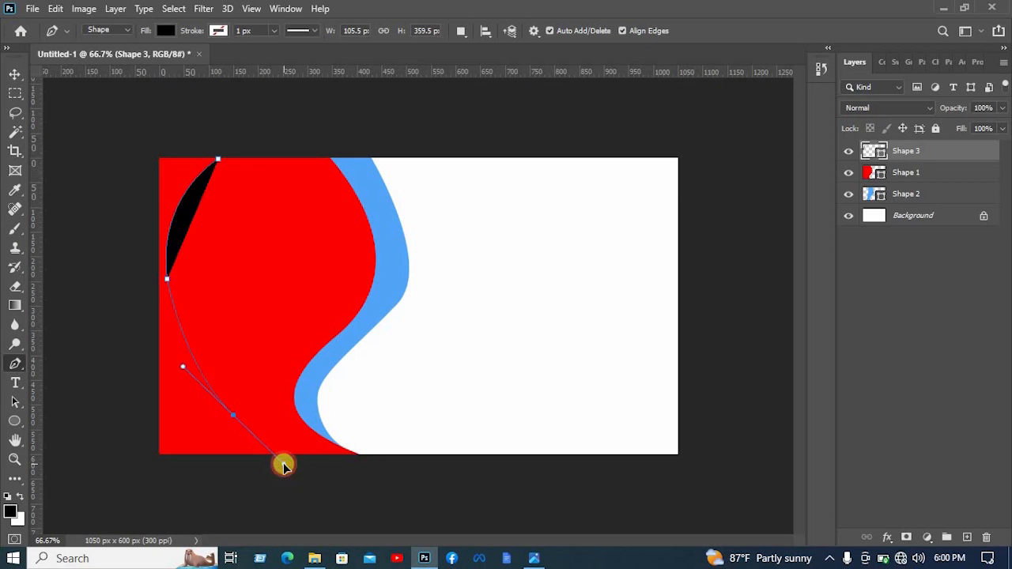
pyautogui.keyDown('alt'); pyautogui.click(234, 414); pyautogui.keyUp('alt')
pyautogui.moveTo(269, 454); pyautogui.dragTo(287, 472)
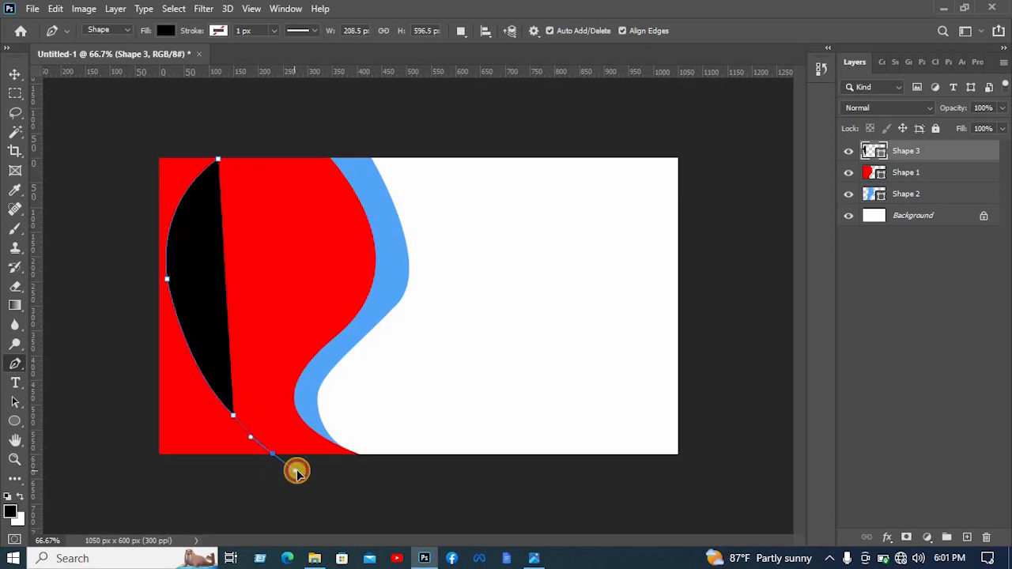
pyautogui.moveTo(297, 471); pyautogui.dragTo(297, 471)
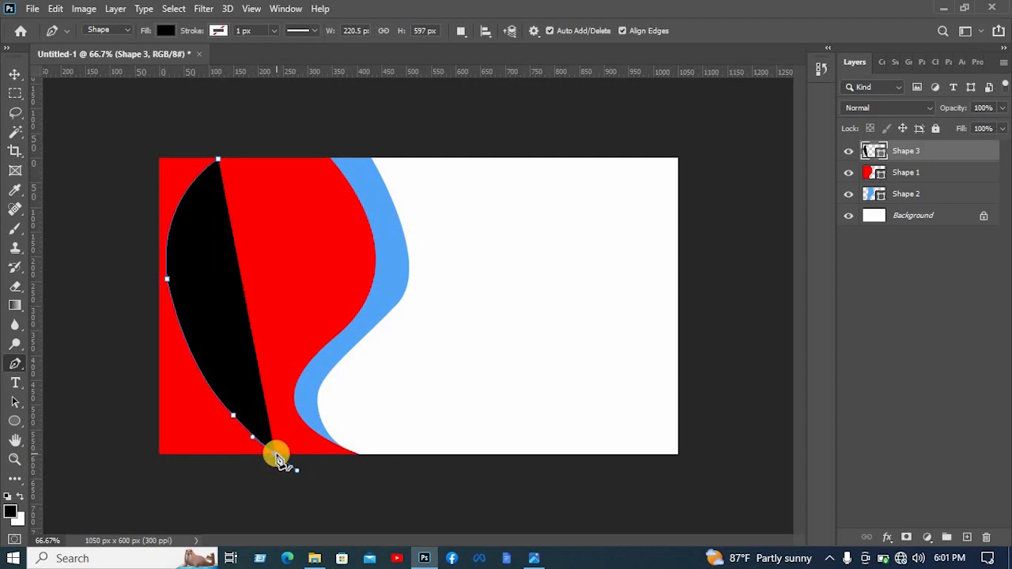
pyautogui.click(265, 482)
pyautogui.click(100, 488)
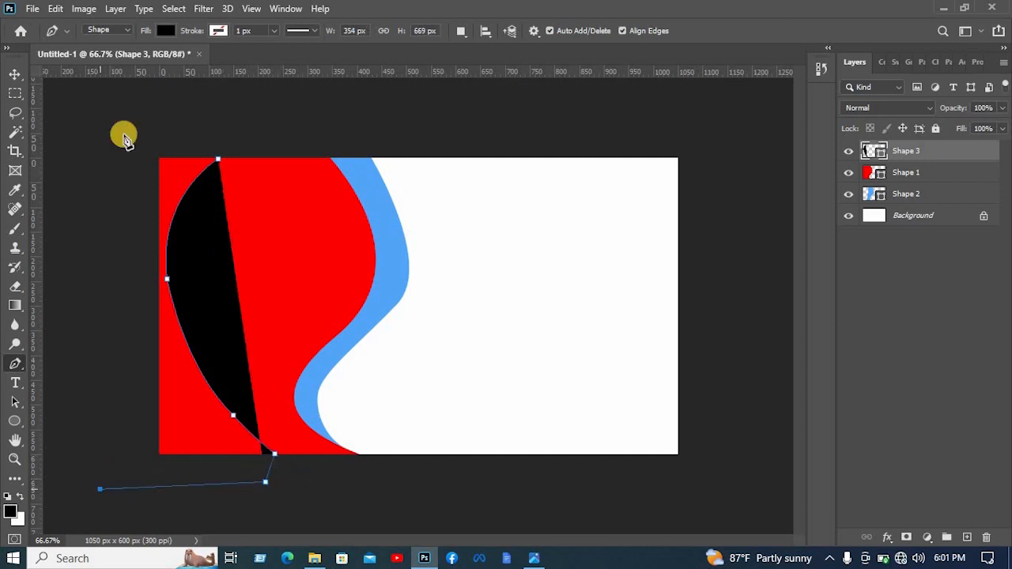
pyautogui.click(121, 85)
pyautogui.click(219, 159)
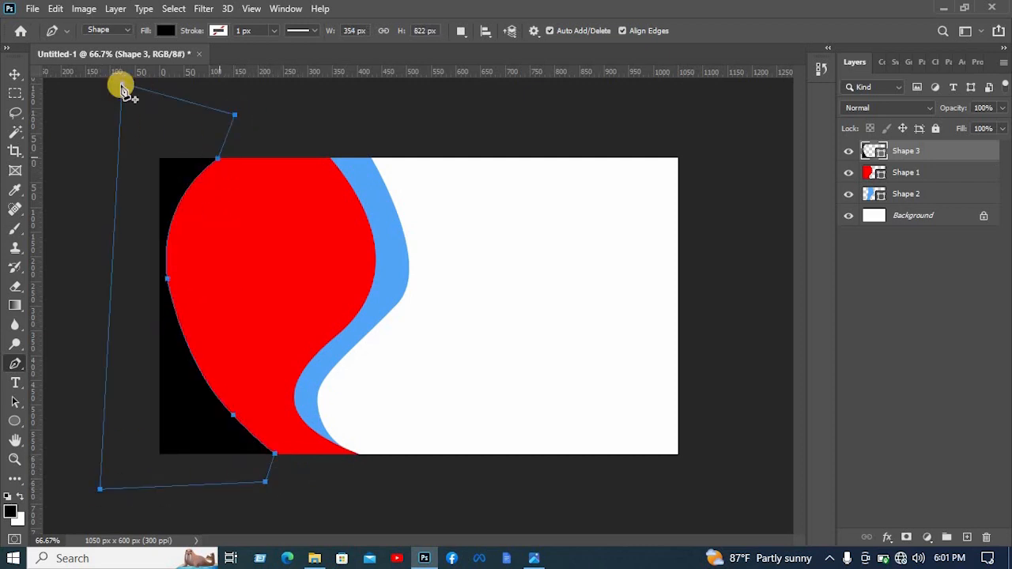
# - Fill the new left-edge shape with a vivid blue custom colour and return to the Move tool
pyautogui.click(164, 30)
pyautogui.click(199, 109)
pyautogui.click(257, 58)
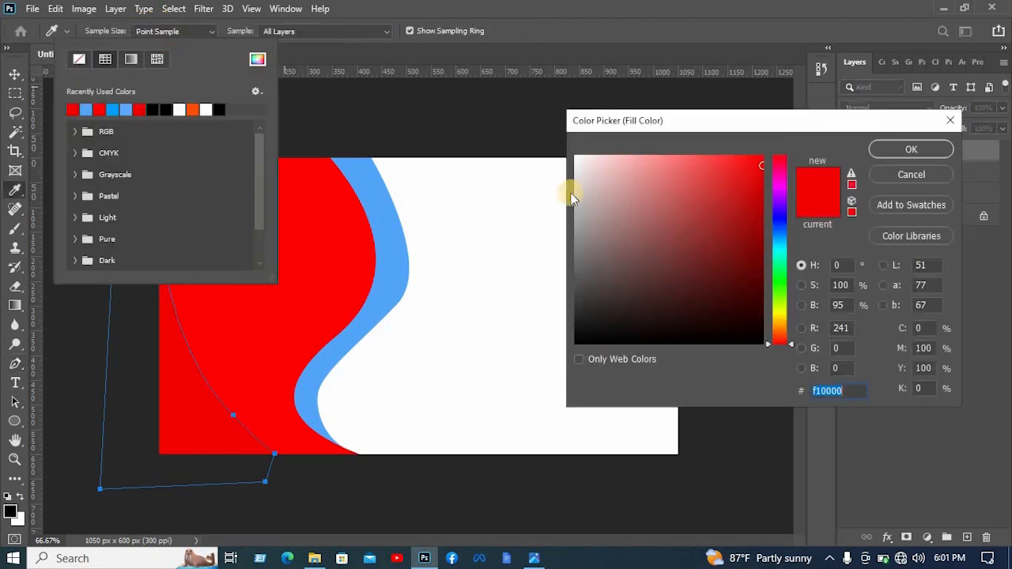
pyautogui.click(763, 218)
pyautogui.click(779, 213)
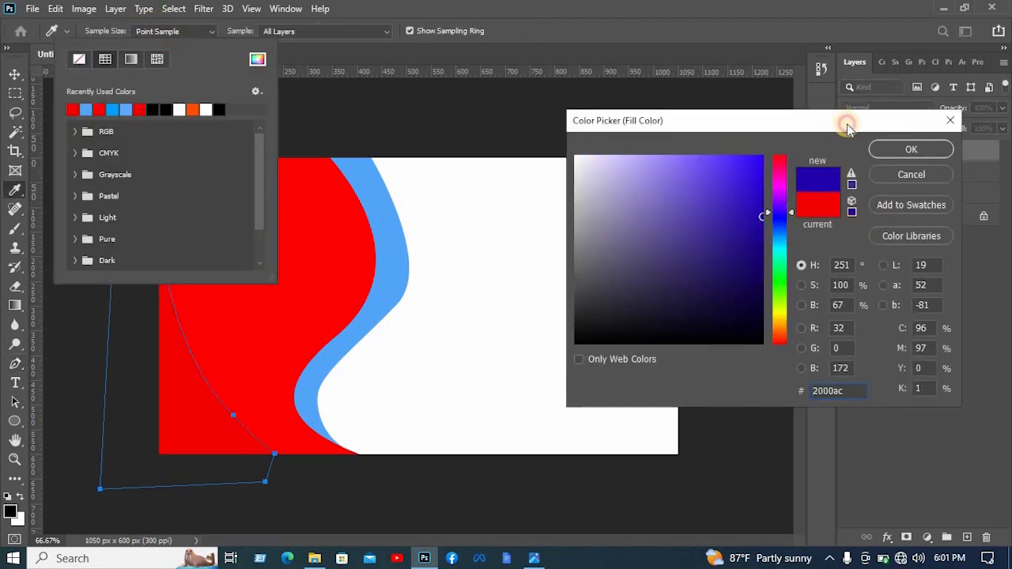
pyautogui.click(910, 149)
pyautogui.press('v')
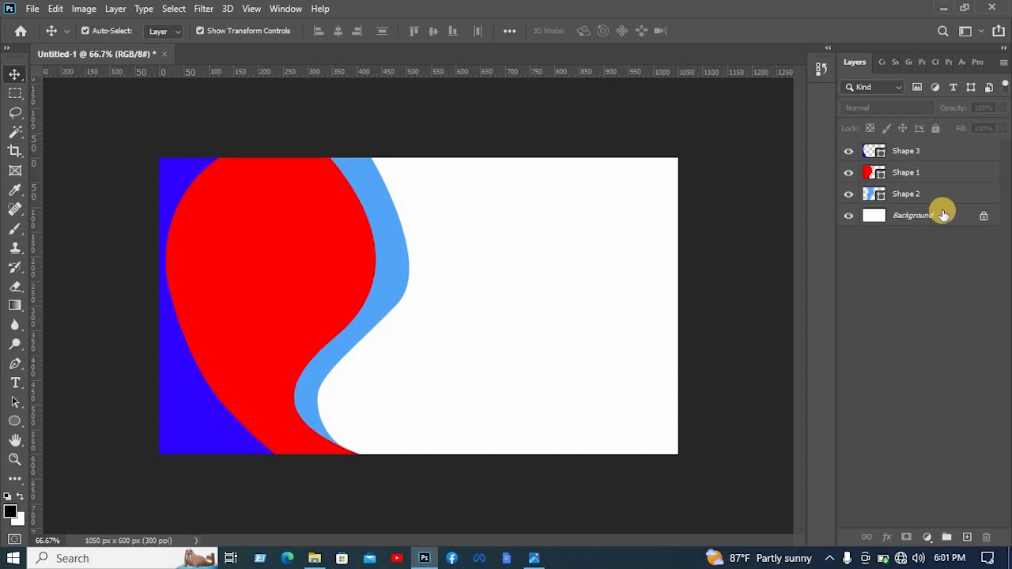
# - Convert the locked Background into a regular, editable layer
pyautogui.click(986, 219)
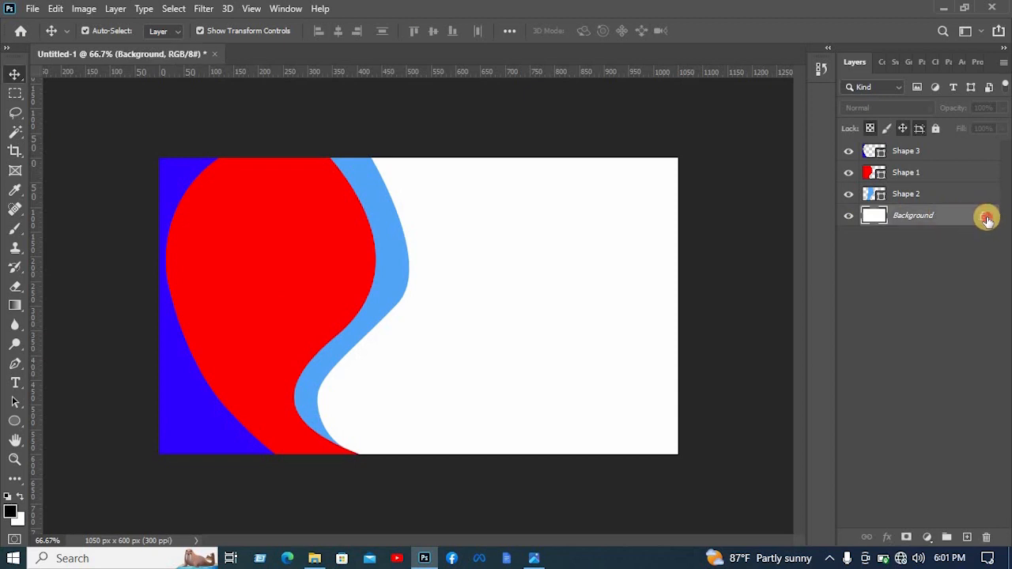
pyautogui.click(986, 219)
# - Apply a black (000000) Color Overlay to the former background layer, and lock that layer
pyautogui.rightClick(900, 210)
pyautogui.click(822, 24)
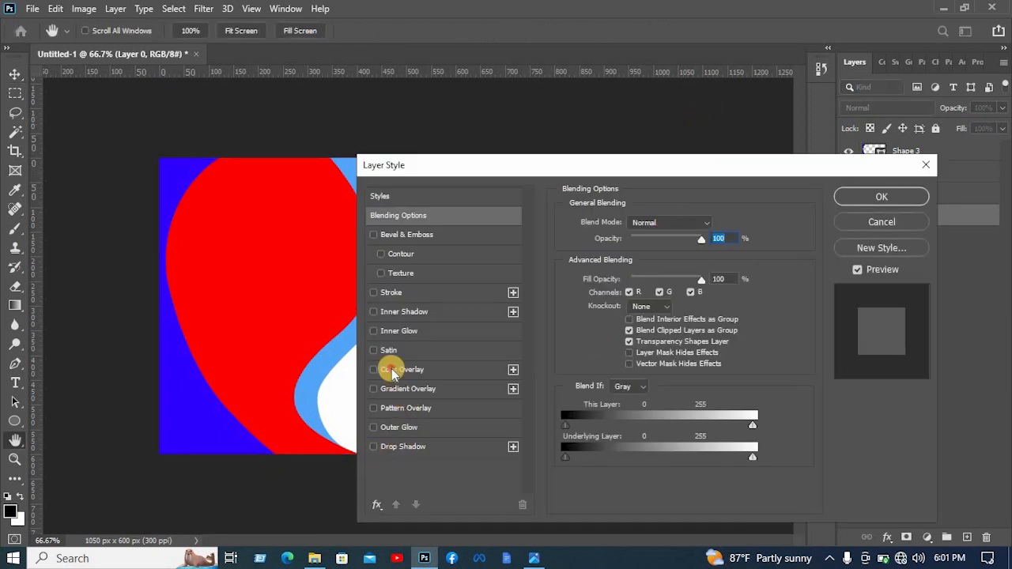
pyautogui.click(392, 371)
pyautogui.click(720, 226)
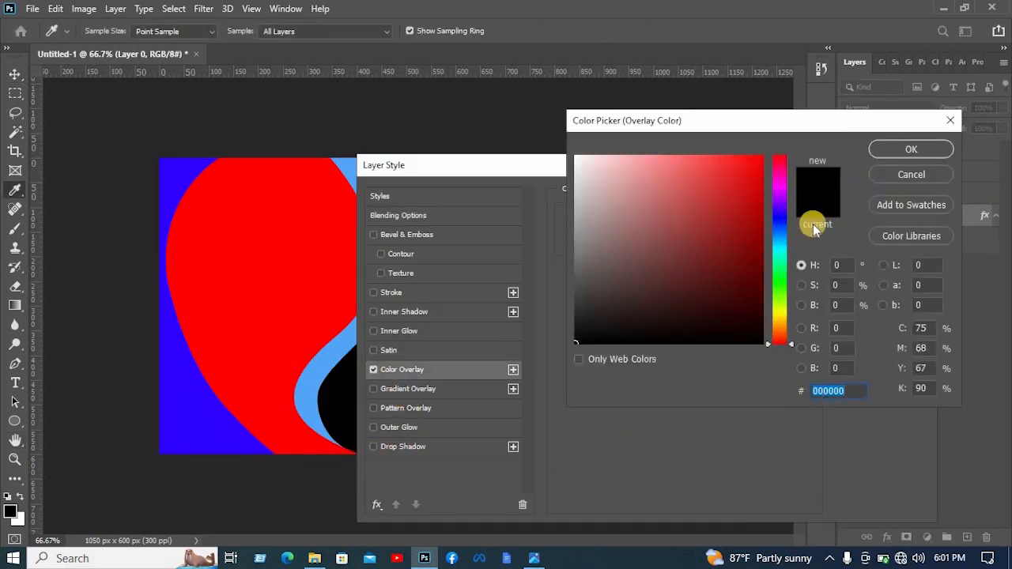
pyautogui.click(811, 391)
pyautogui.click(893, 150)
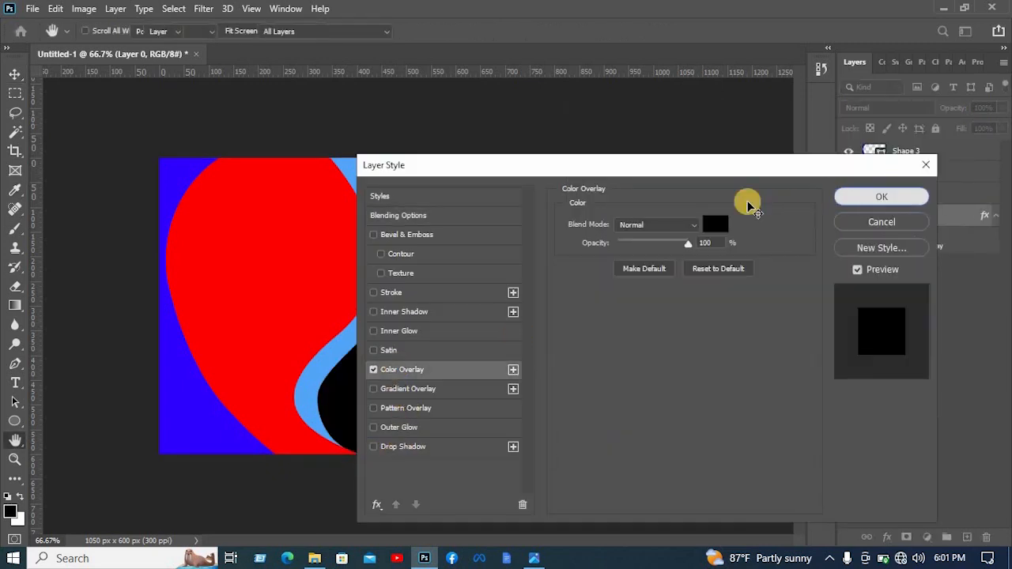
pyautogui.click(879, 197)
pyautogui.click(937, 129)
pyautogui.click(761, 143)
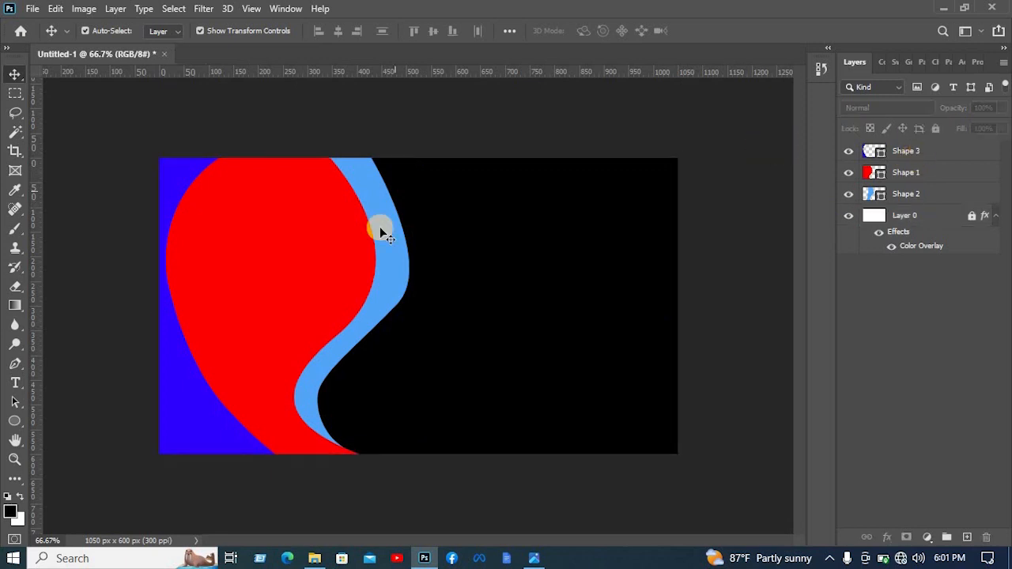
# - Add a Gradient Overlay with the Linear style to the large red shape's layer
pyautogui.click(332, 230)
pyautogui.rightClick(927, 175)
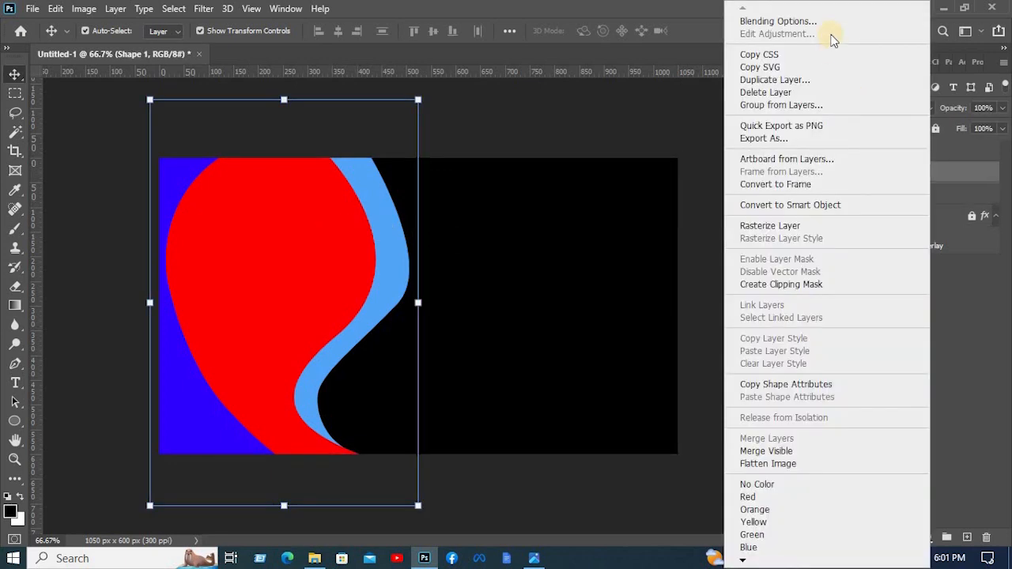
pyautogui.click(830, 24)
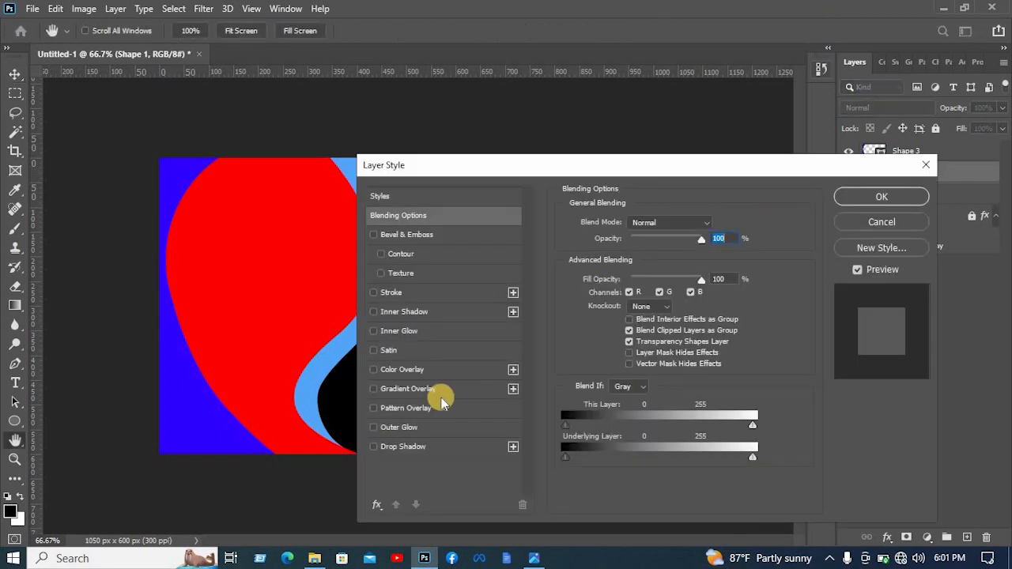
pyautogui.click(423, 392)
pyautogui.moveTo(525, 163); pyautogui.dragTo(538, 116)
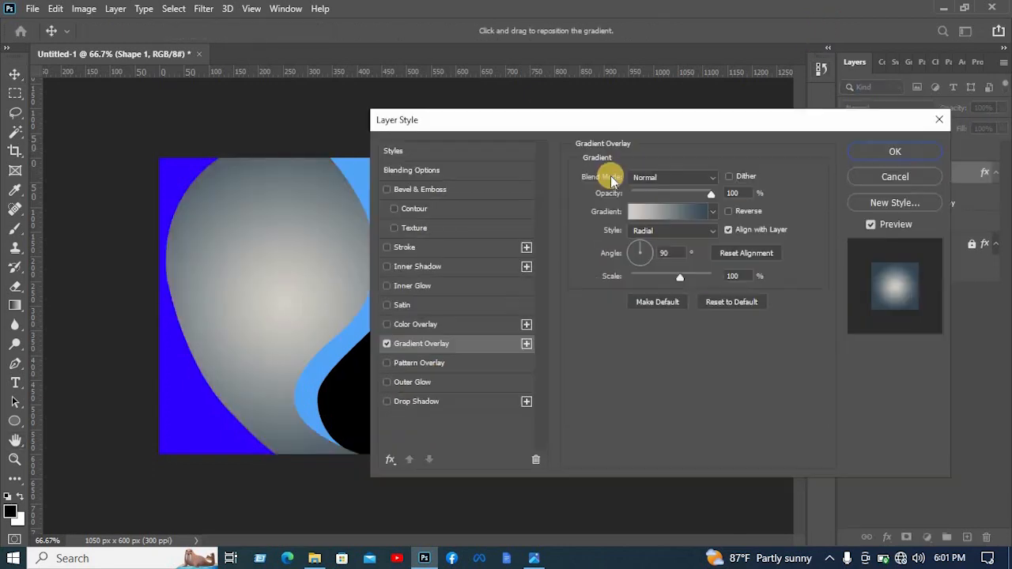
pyautogui.click(656, 231)
pyautogui.click(654, 215)
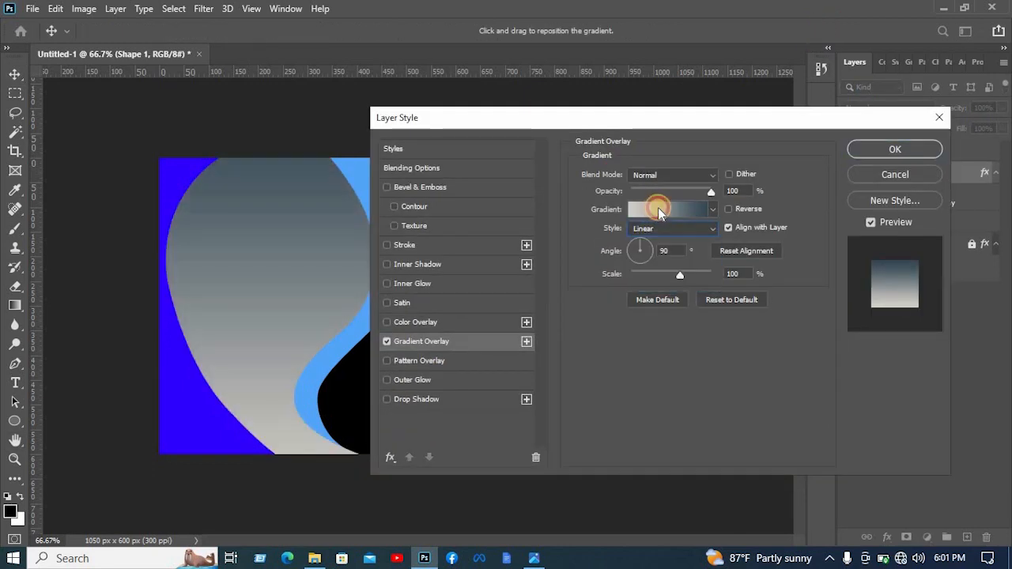
# - Choose the Orange_02 preset from the Oranges group for the shape's gradient overlay
pyautogui.click(658, 209)
pyautogui.moveTo(641, 165); pyautogui.dragTo(589, 77)
pyautogui.scroll(-2, 605, 201)
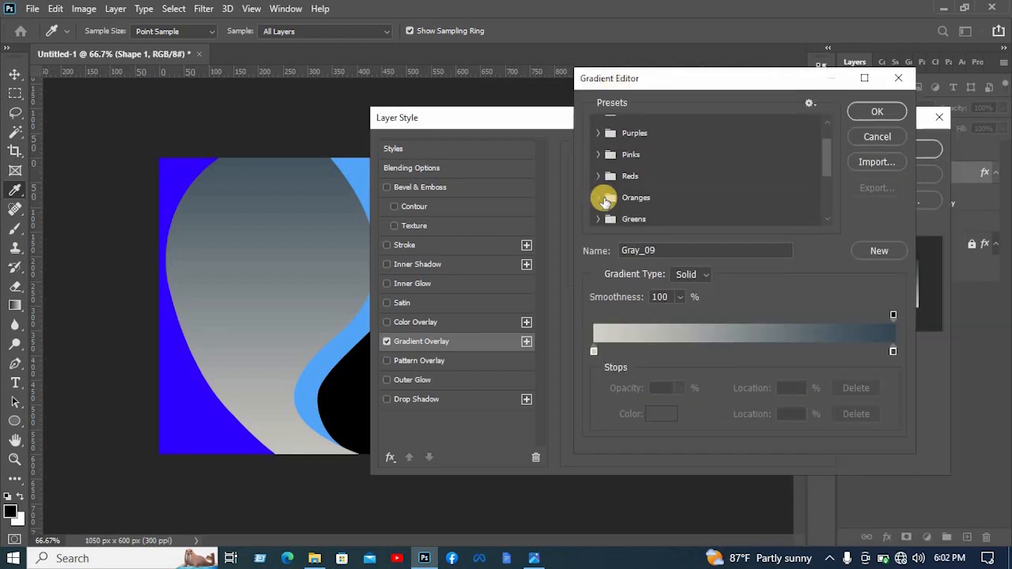
pyautogui.scroll(-1, 600, 166)
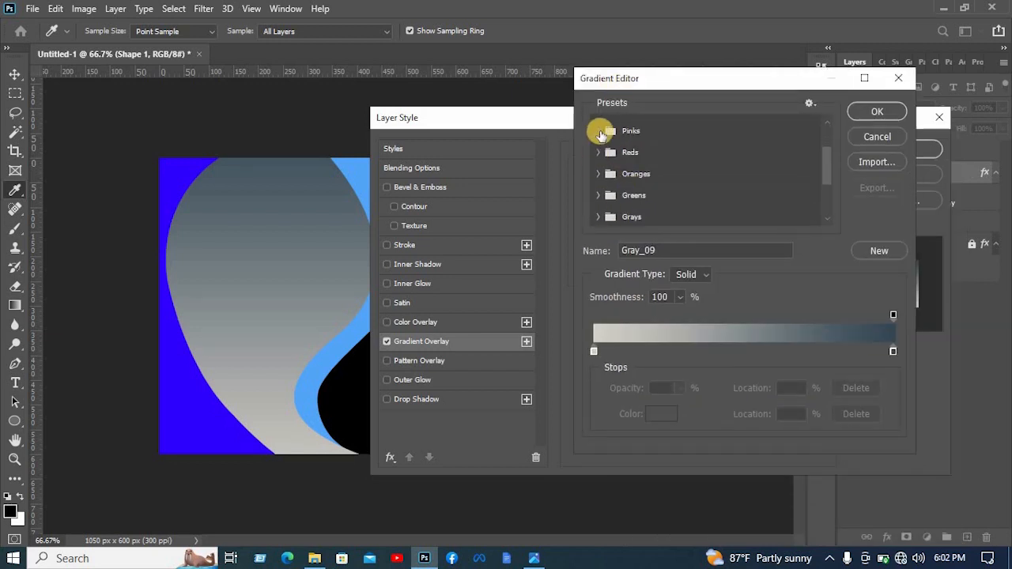
pyautogui.click(598, 172)
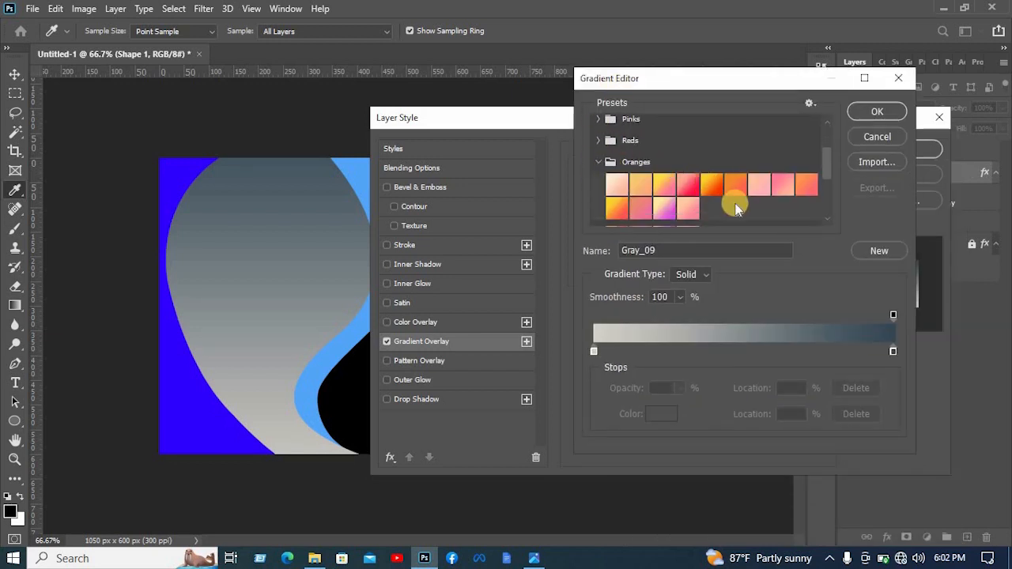
pyautogui.click(641, 184)
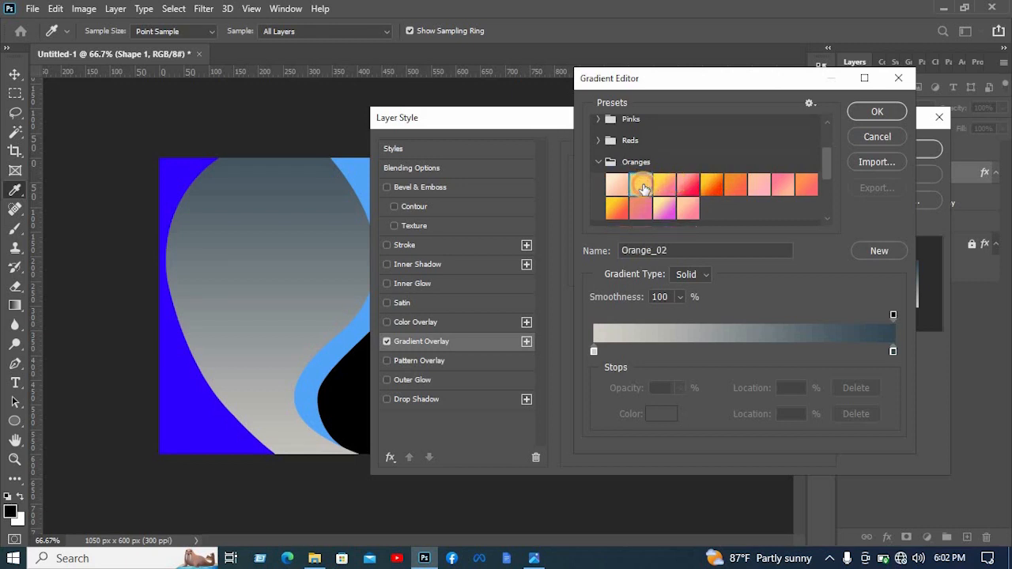
# - Set the gradient's starting color stop to ffd16c
pyautogui.click(594, 351)
pyautogui.click(651, 414)
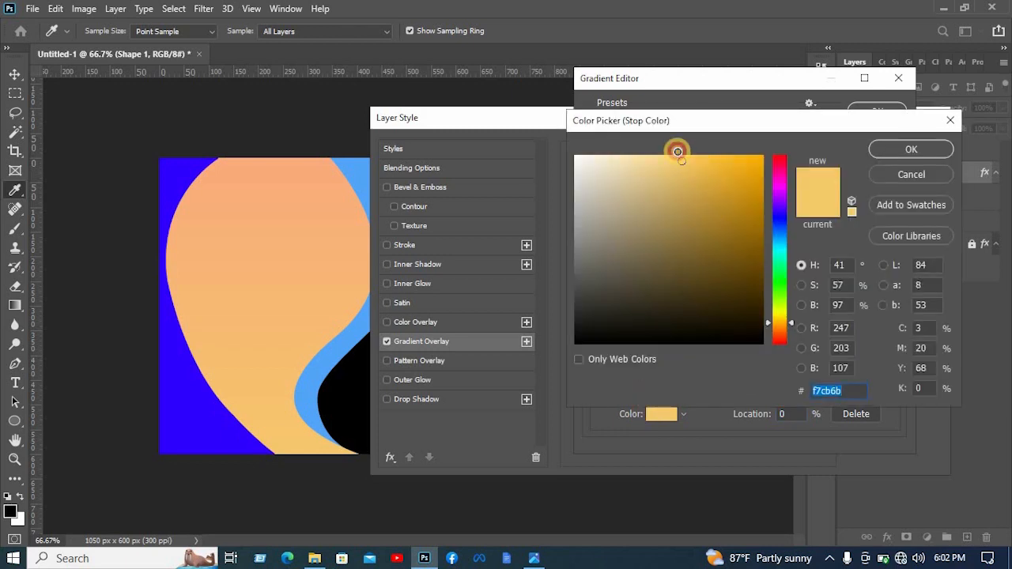
pyautogui.click(682, 156)
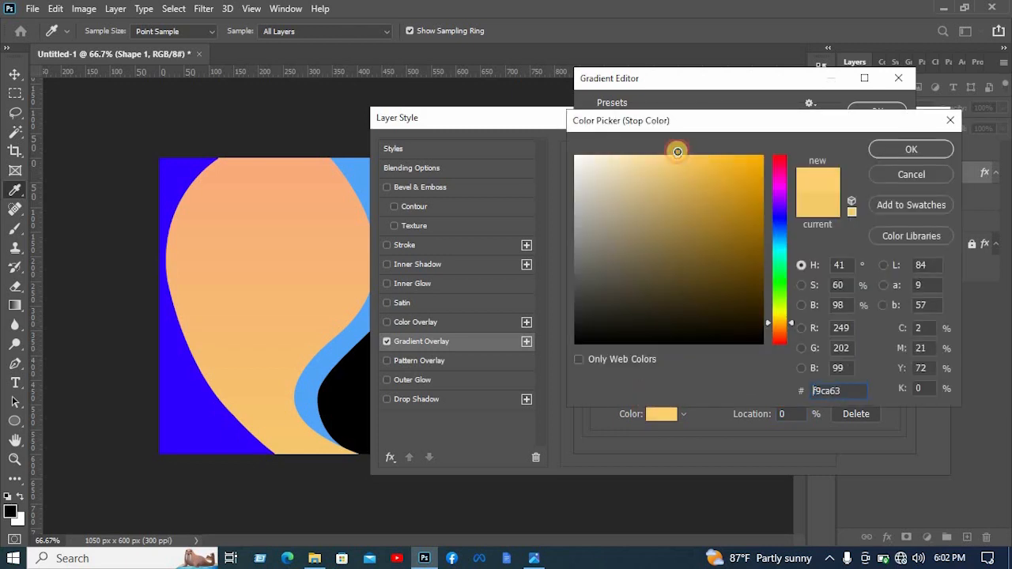
pyautogui.click(909, 150)
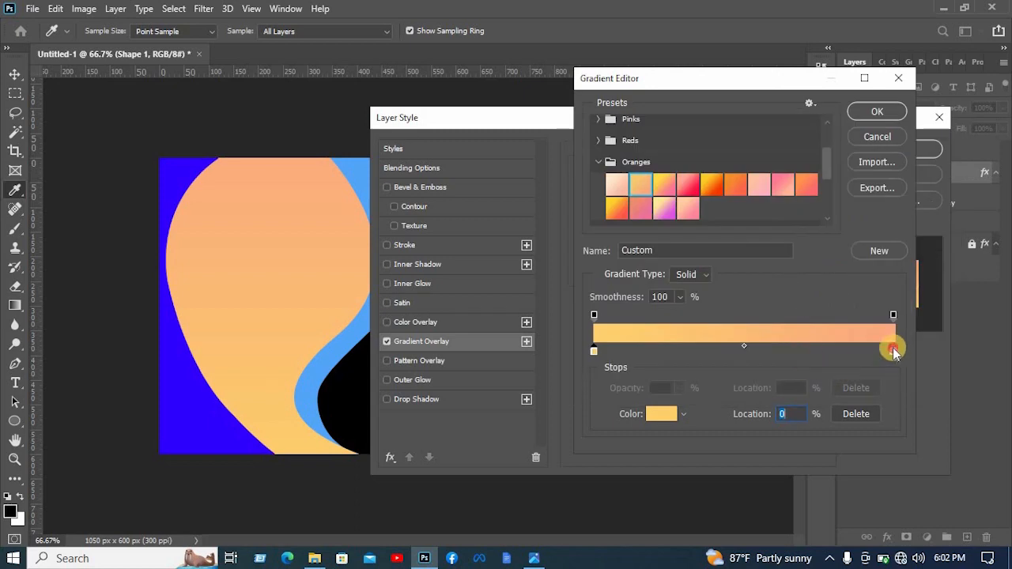
# - Set the gradient's end color stop to ffa77b and move it to about 92%
pyautogui.click(894, 351)
pyautogui.click(661, 412)
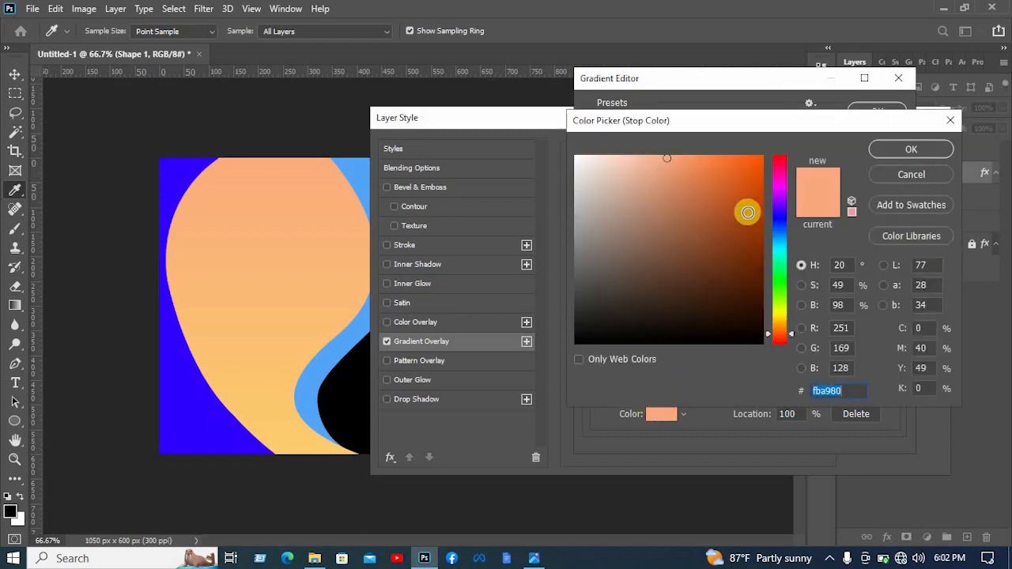
pyautogui.click(671, 155)
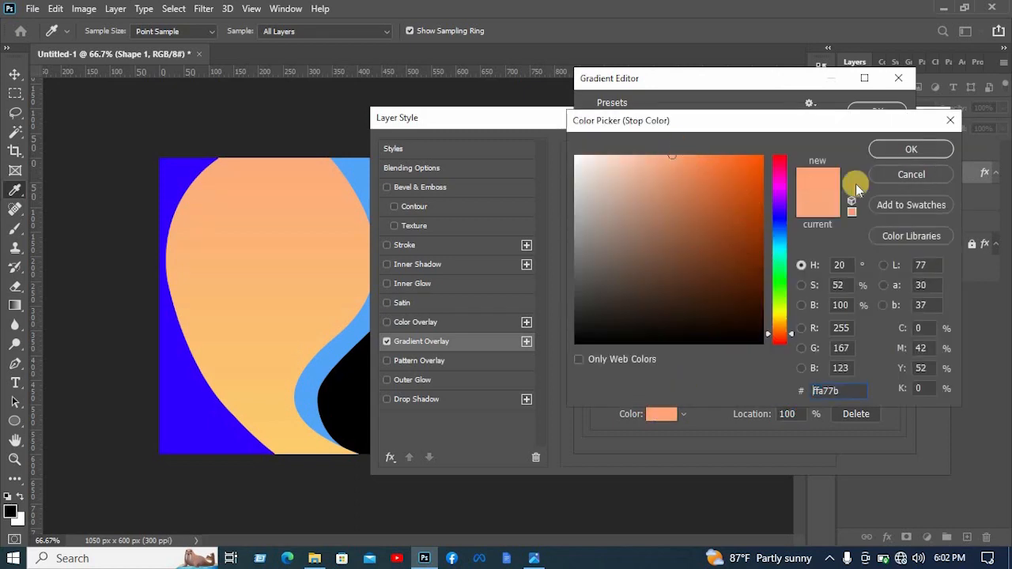
pyautogui.press('Return')
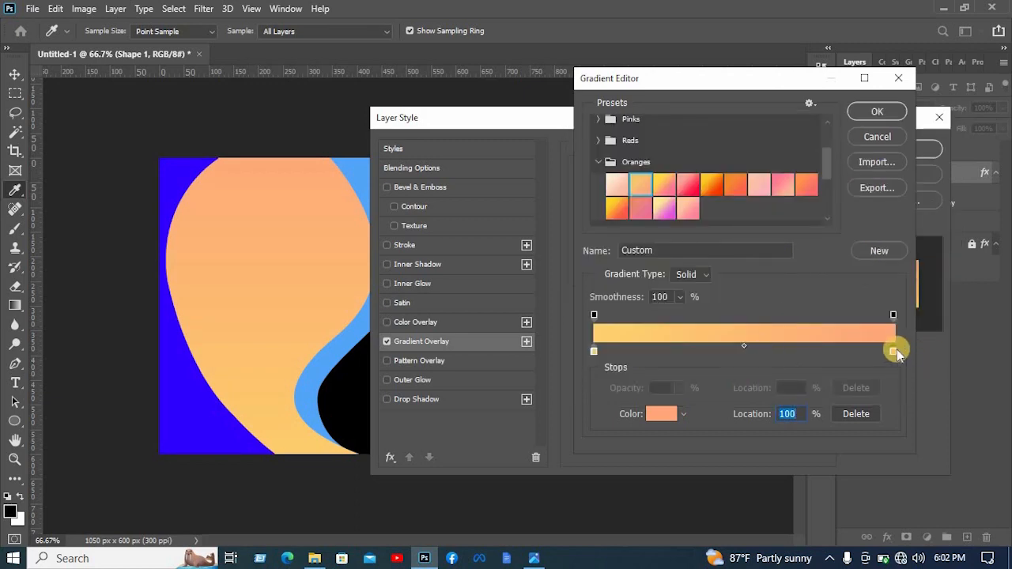
pyautogui.moveTo(897, 351); pyautogui.dragTo(850, 364)
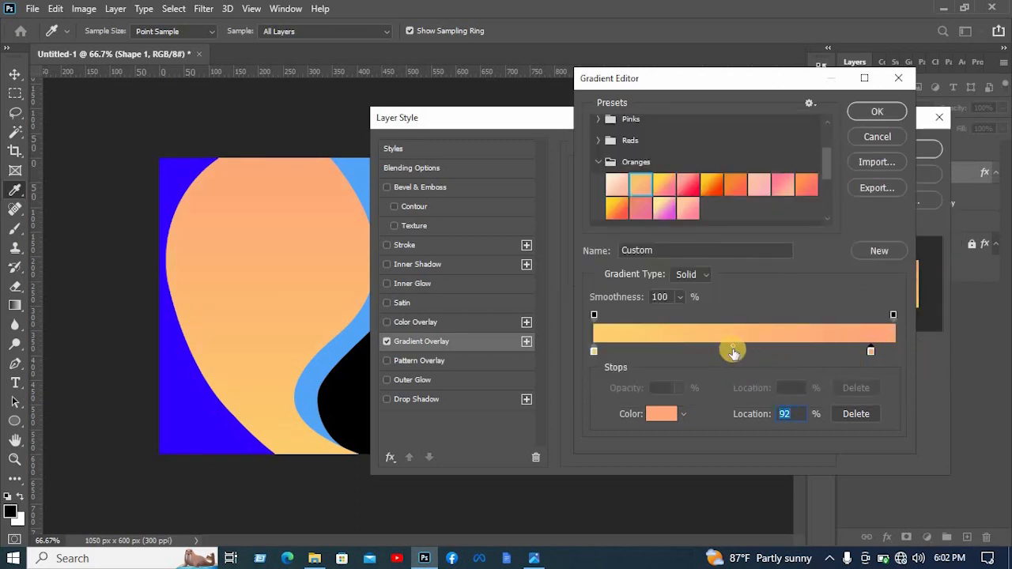
# - Add a middle color stop at about 46% of the gradient and color it ffa87d
pyautogui.click(731, 353)
pyautogui.click(661, 416)
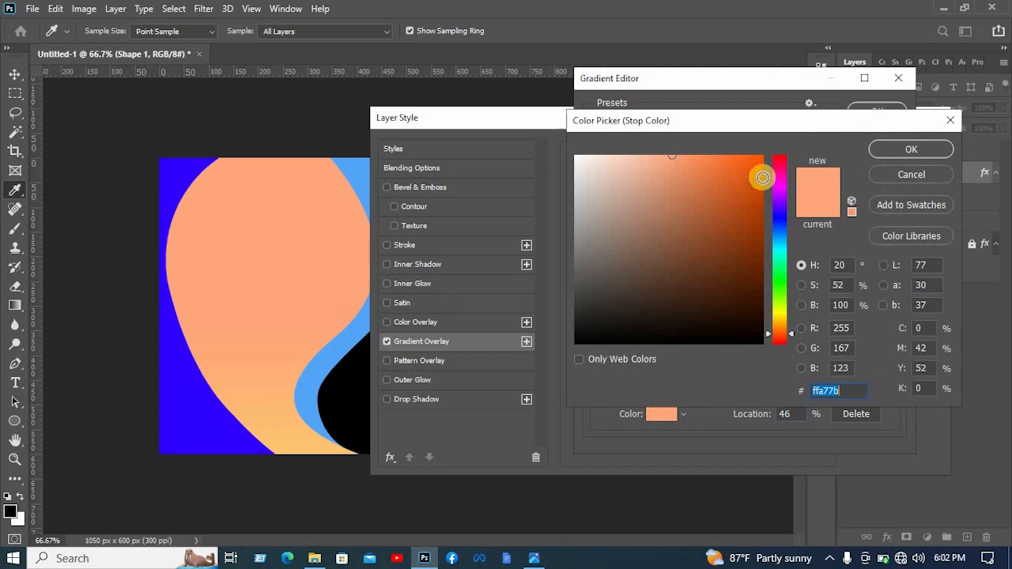
pyautogui.click(767, 159)
pyautogui.moveTo(767, 159)
pyautogui.mouseDown()
pyautogui.moveTo(698, 161)
pyautogui.moveTo(670, 144)
pyautogui.mouseUp()
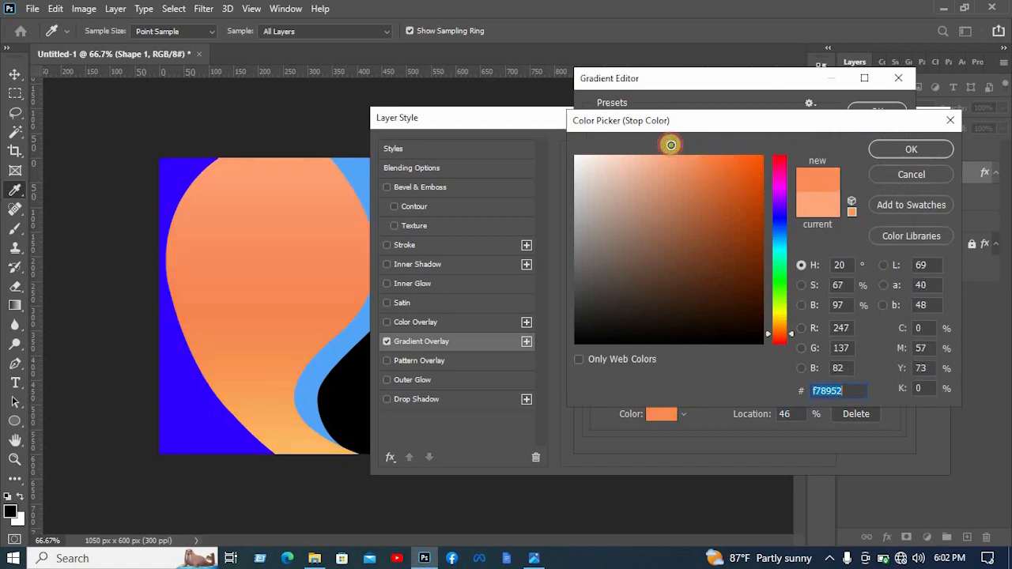
pyautogui.click(887, 149)
# - Recolor the gradient's starting stop to ffd06b and move it to about 17%
pyautogui.click(603, 357)
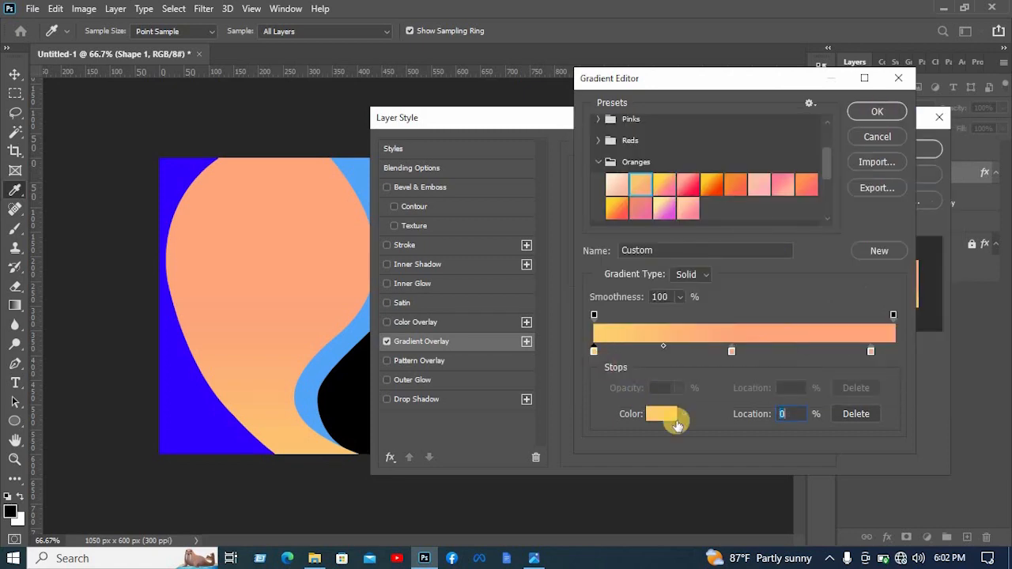
pyautogui.click(671, 415)
pyautogui.moveTo(685, 149); pyautogui.dragTo(683, 144)
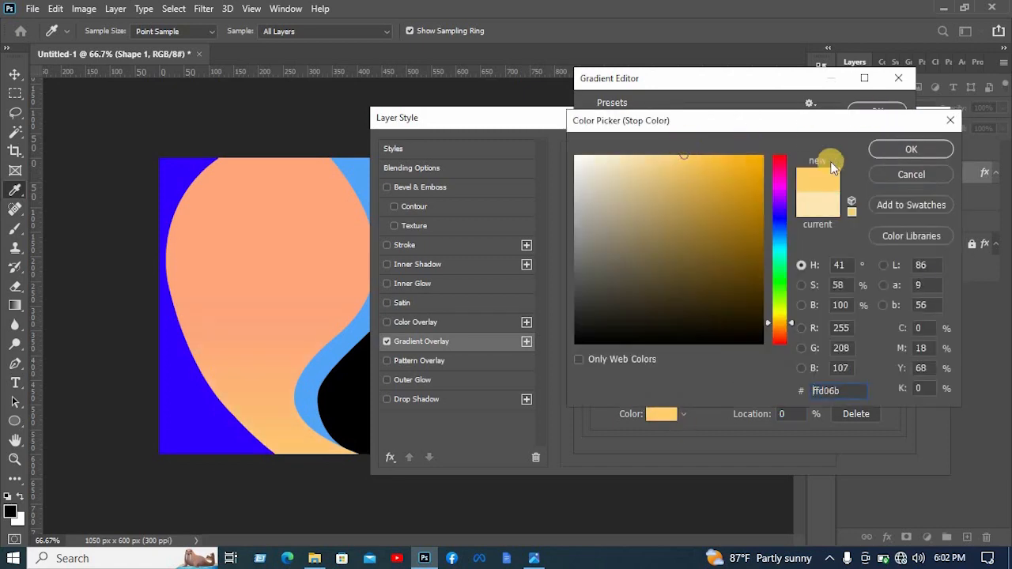
pyautogui.click(917, 148)
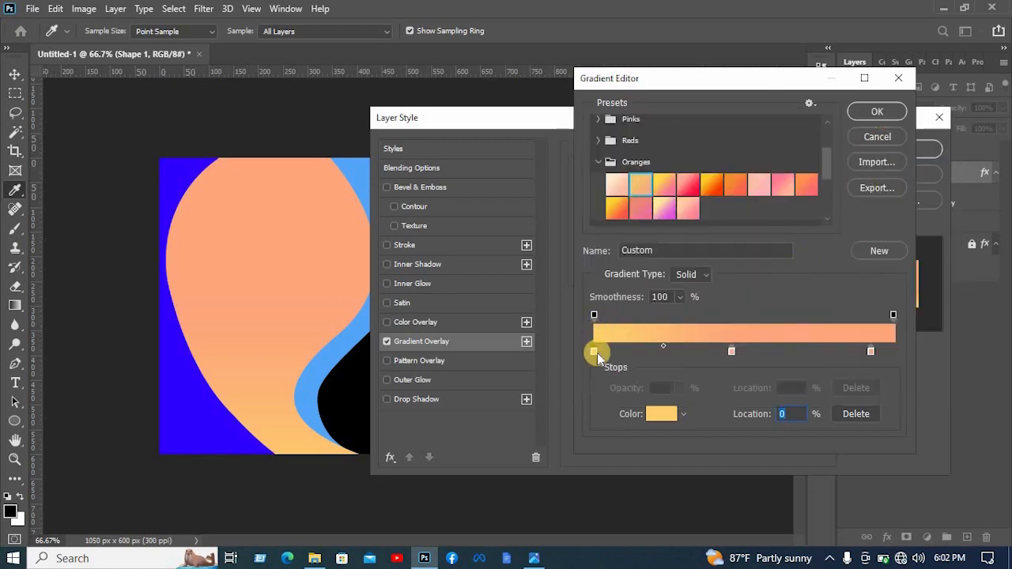
pyautogui.moveTo(597, 352); pyautogui.dragTo(644, 351)
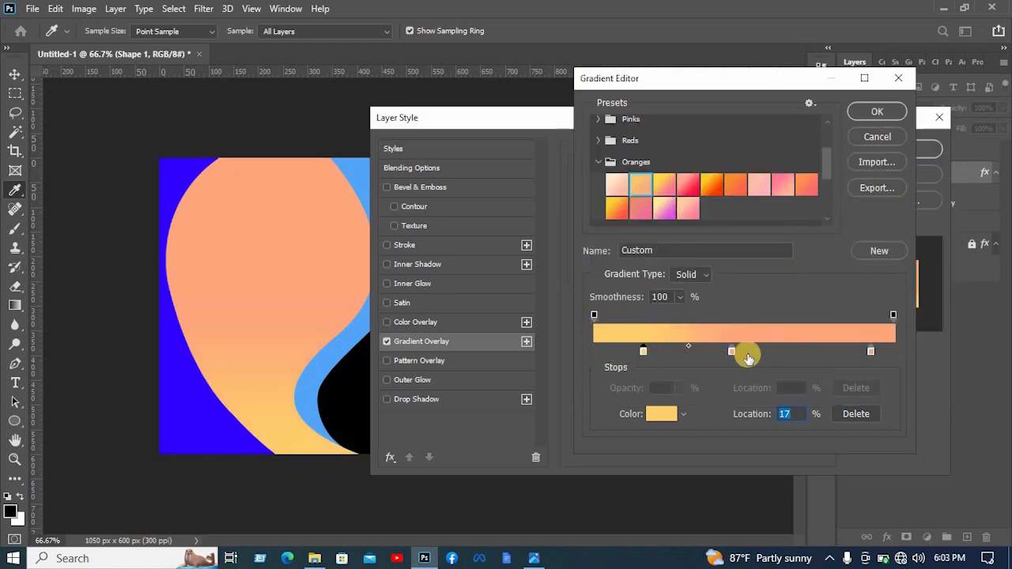
# - Move the gradient's middle color stop to about 57% and recolor it amber, ffb83d
pyautogui.moveTo(732, 354); pyautogui.dragTo(766, 353)
pyautogui.click(661, 414)
pyautogui.click(766, 157)
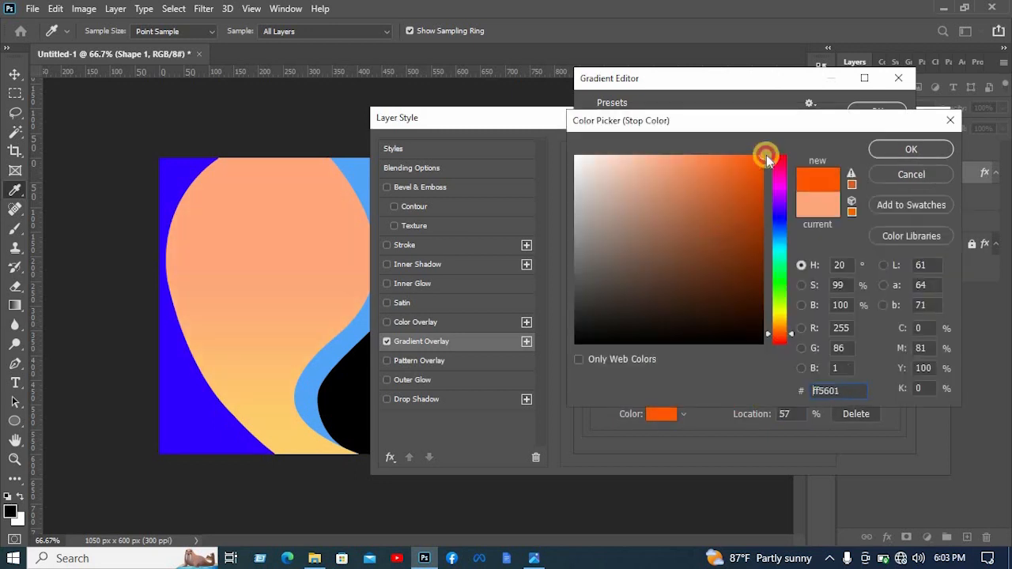
pyautogui.moveTo(766, 157); pyautogui.dragTo(682, 140)
pyautogui.moveTo(780, 333); pyautogui.dragTo(785, 321)
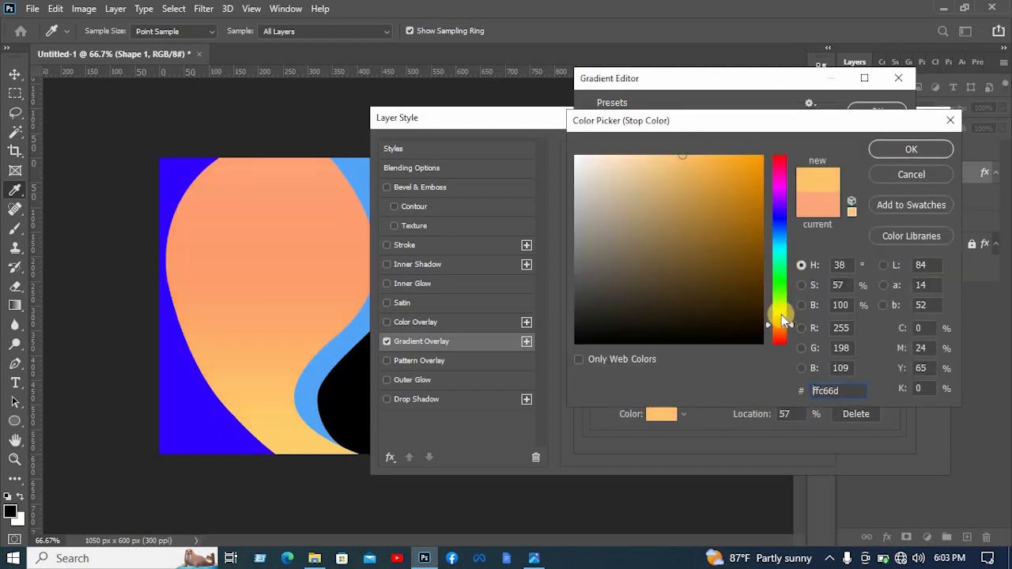
pyautogui.moveTo(743, 166); pyautogui.dragTo(715, 151)
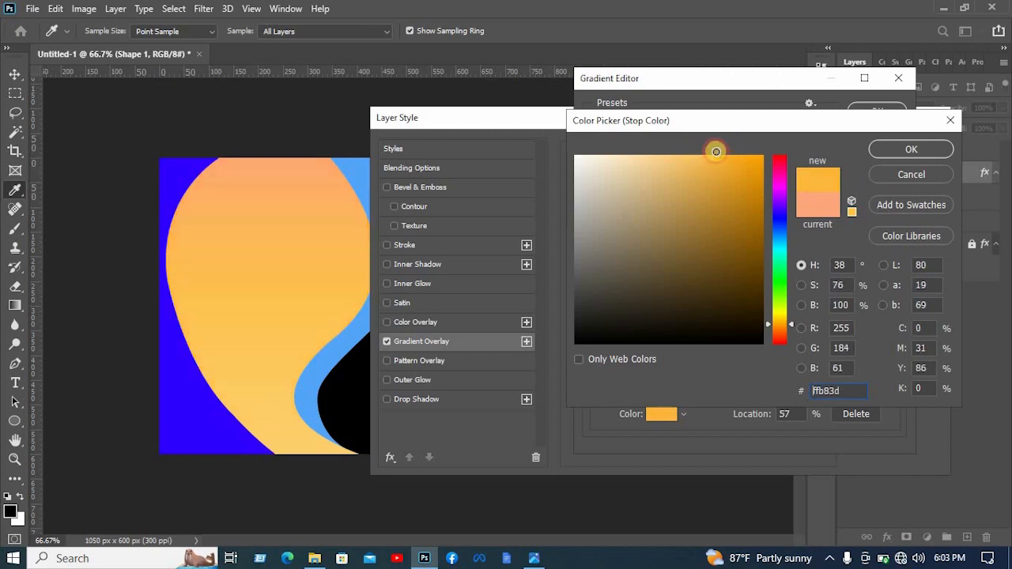
pyautogui.click(906, 150)
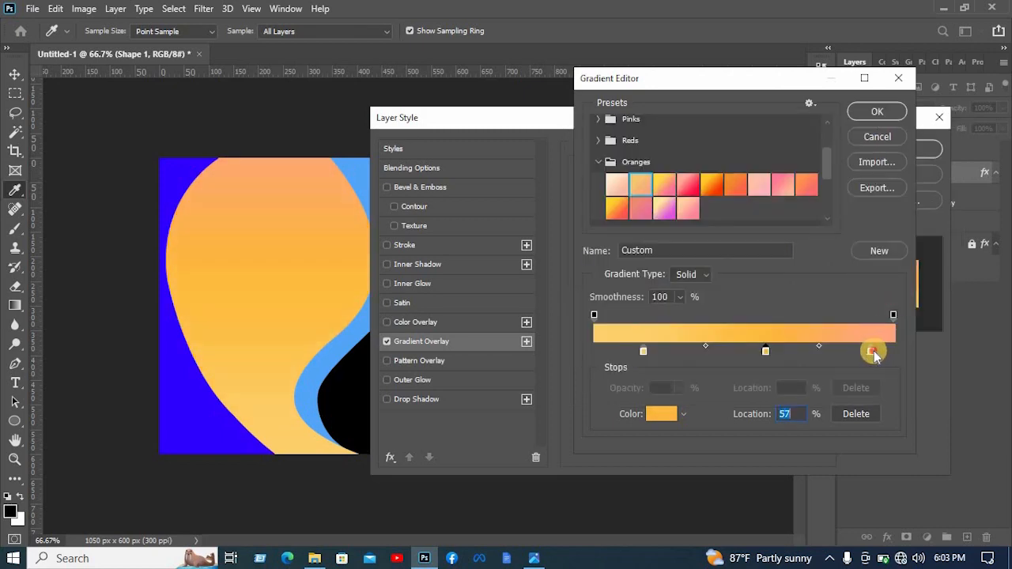
# - Remove the peach end stop from the gradient and apply the Gradient Overlay to the shape
pyautogui.click(871, 351)
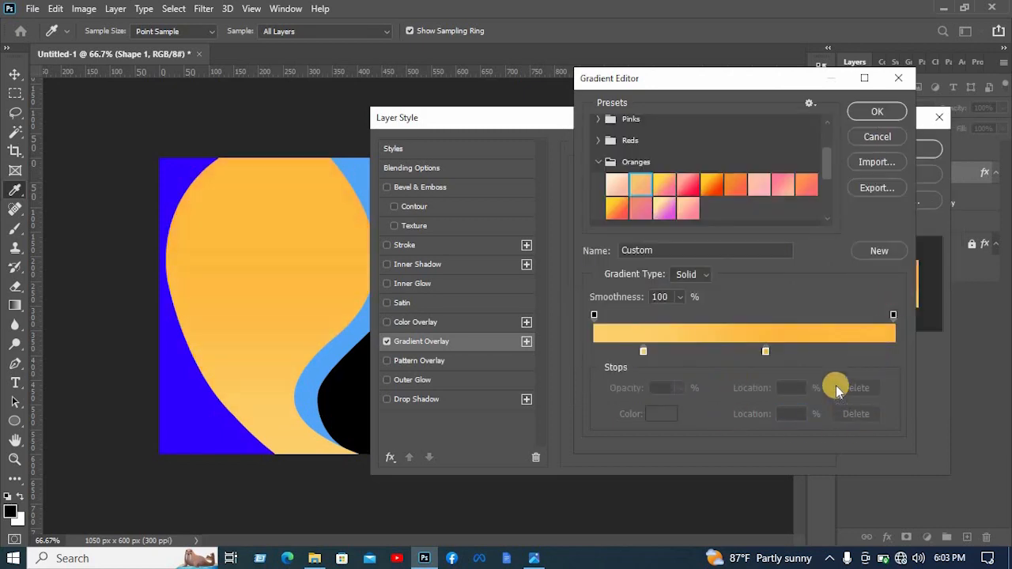
pyautogui.click(895, 115)
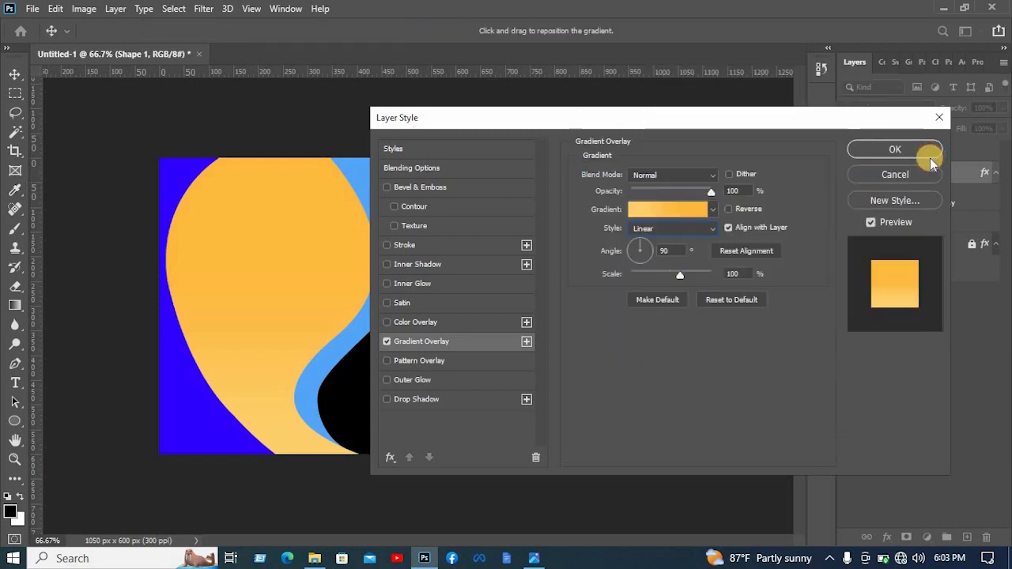
pyautogui.click(928, 150)
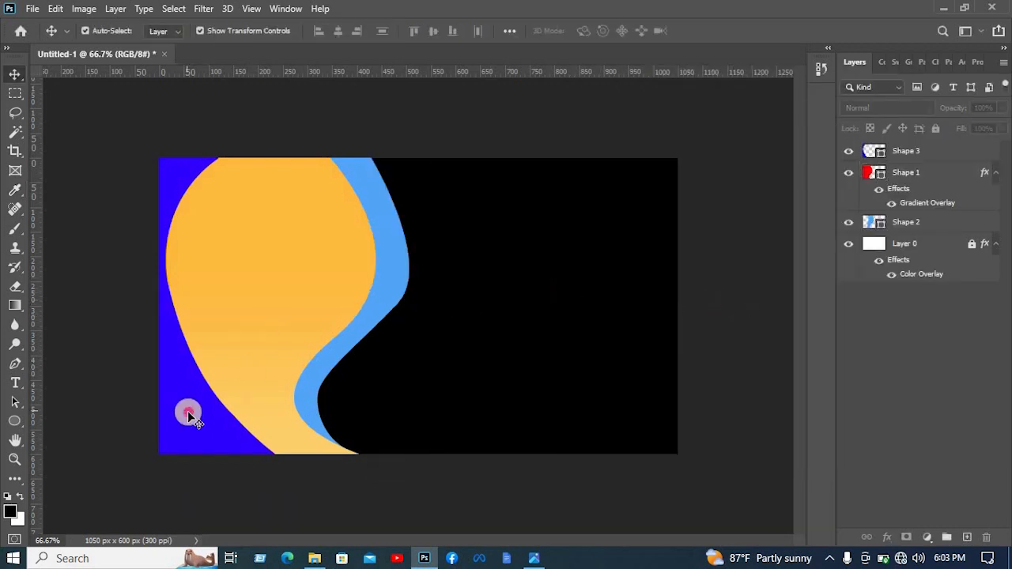
# - Apply the amber-to-yellow Gradient Overlay to the blue shape along the card's left edge
pyautogui.click(188, 413)
pyautogui.rightClick(909, 150)
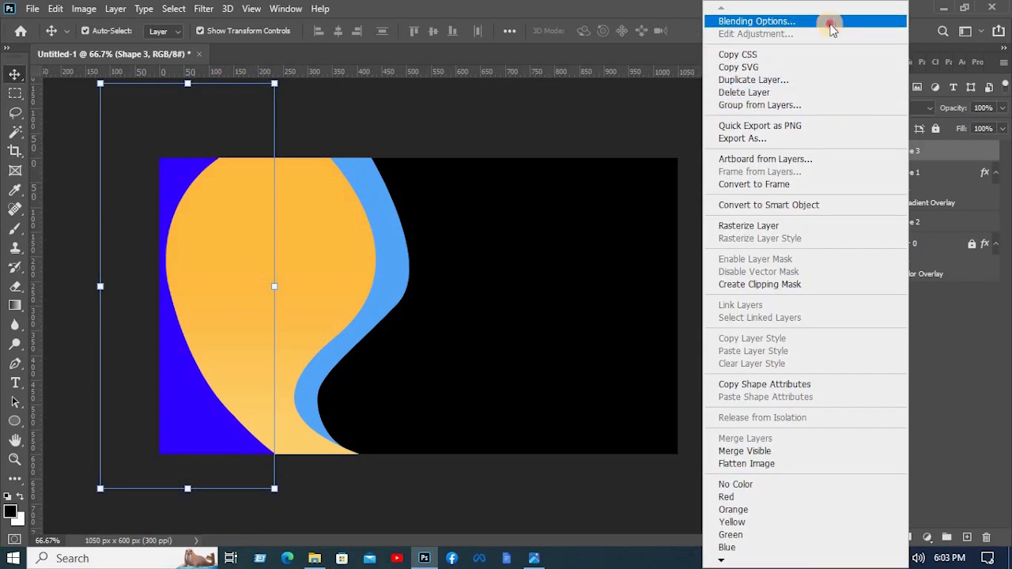
pyautogui.click(827, 18)
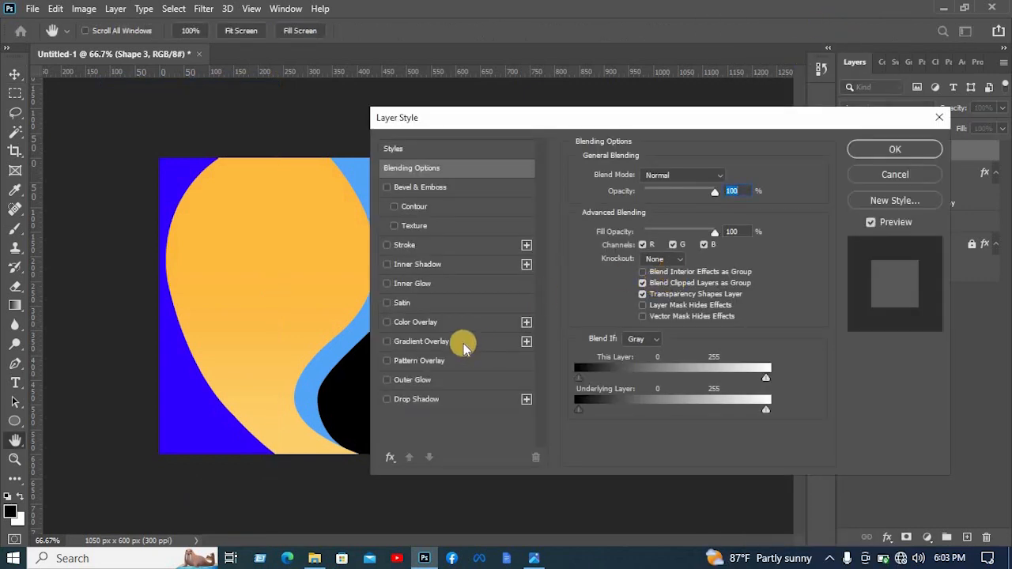
pyautogui.click(464, 343)
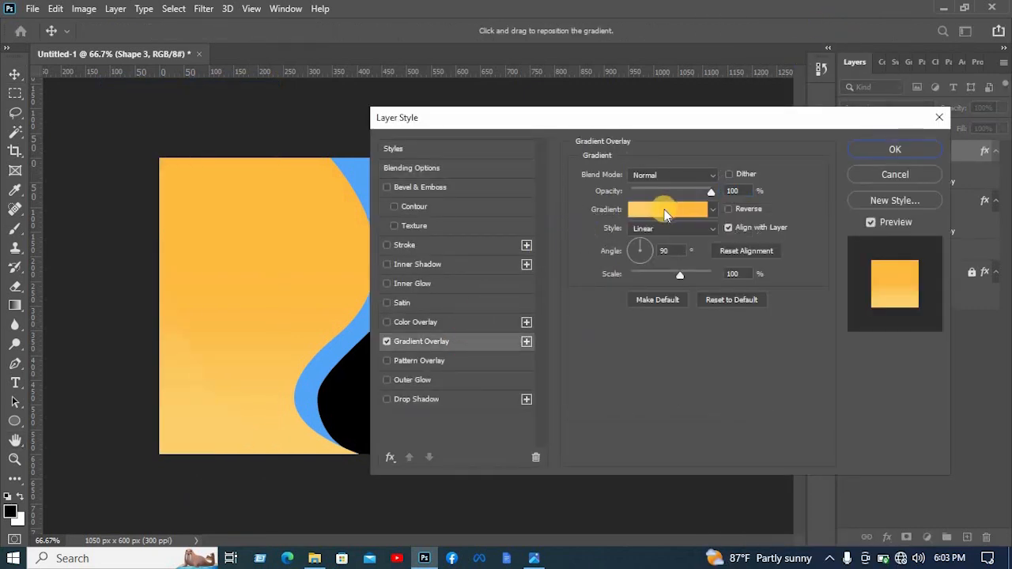
# - Add a Drop Shadow to the left-edge shape with 25% opacity, 13 px distance, 20% spread and 18 px size
pyautogui.click(400, 400)
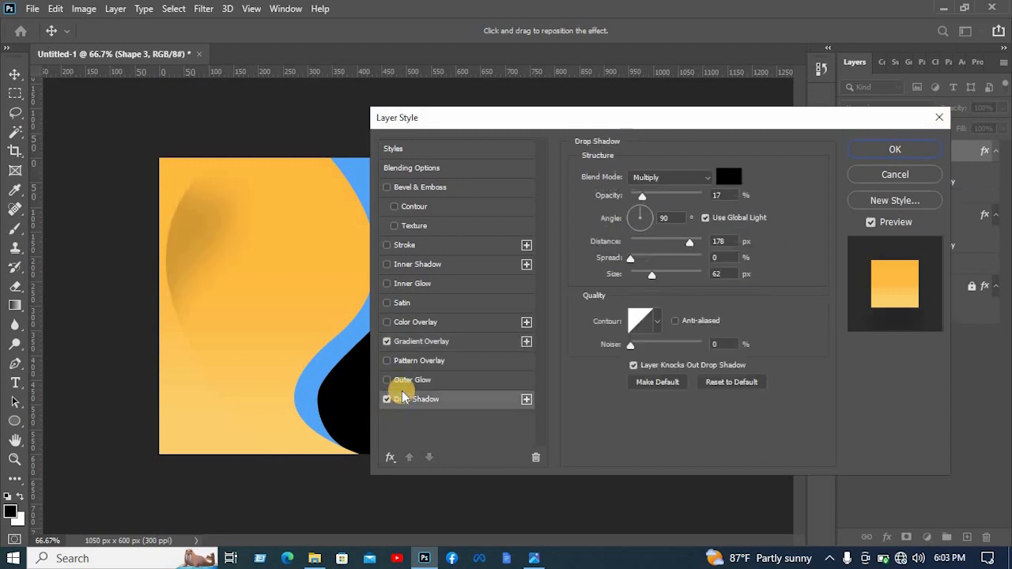
pyautogui.click(676, 241)
pyautogui.moveTo(634, 205); pyautogui.dragTo(678, 197)
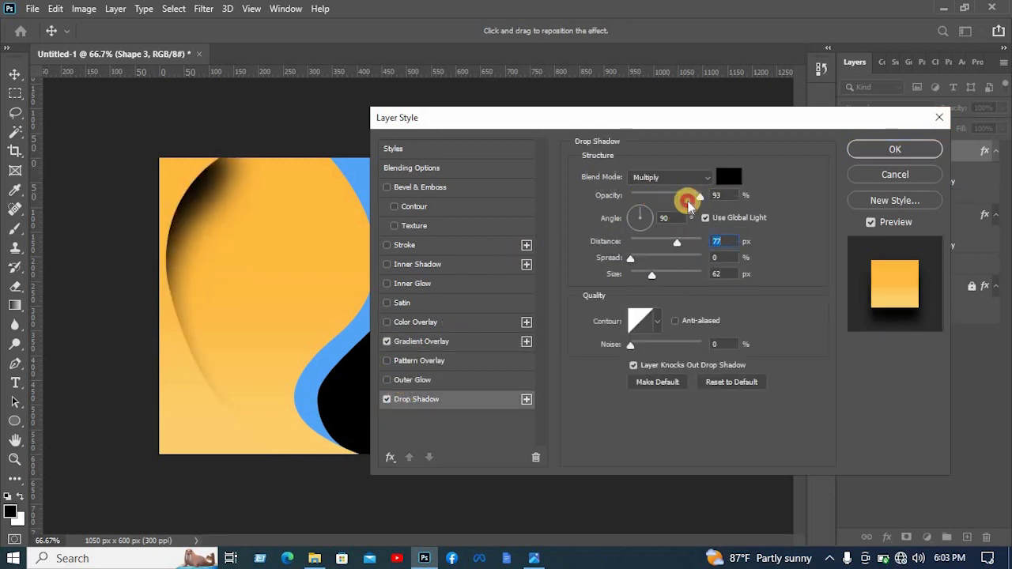
pyautogui.moveTo(630, 258); pyautogui.dragTo(672, 277)
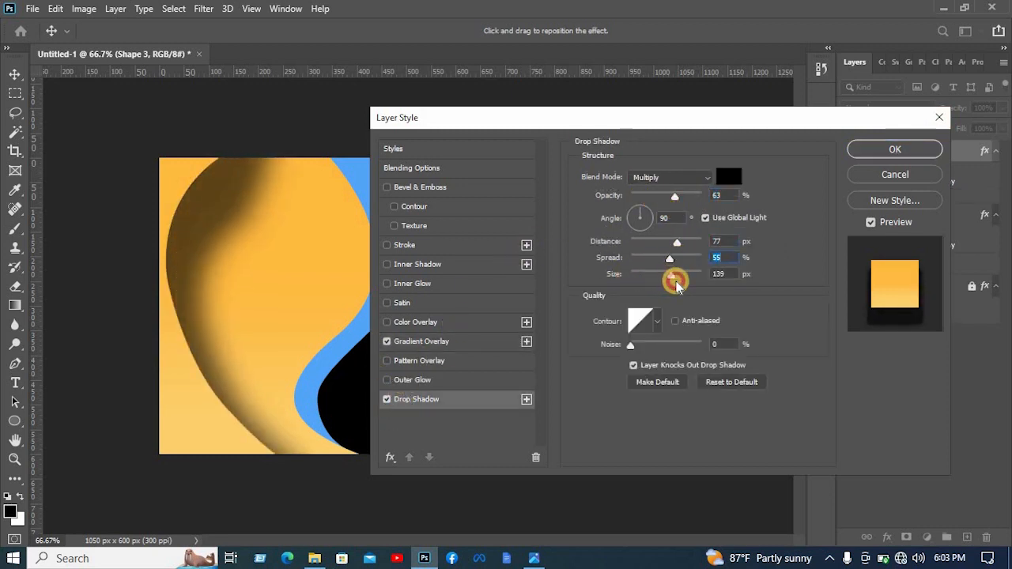
pyautogui.moveTo(676, 241); pyautogui.dragTo(658, 266)
pyautogui.moveTo(674, 196); pyautogui.dragTo(648, 197)
pyautogui.moveTo(657, 258); pyautogui.dragTo(644, 259)
pyautogui.moveTo(674, 275); pyautogui.dragTo(639, 278)
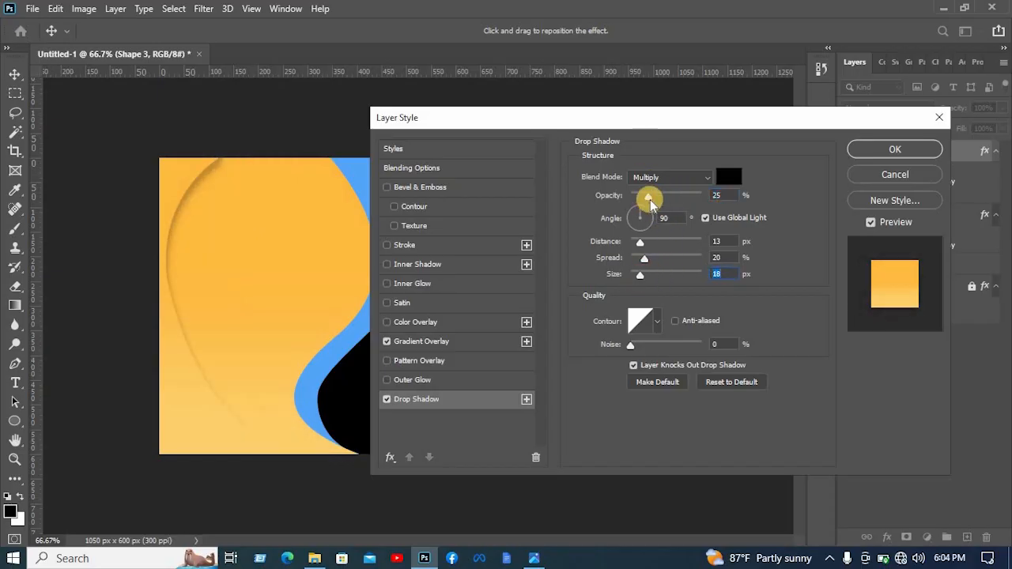
pyautogui.press('Return')
# - Nudge the left-edge shape slightly in the vertical direction
pyautogui.press('Down')
pyautogui.press('Down')
pyautogui.press('Down')
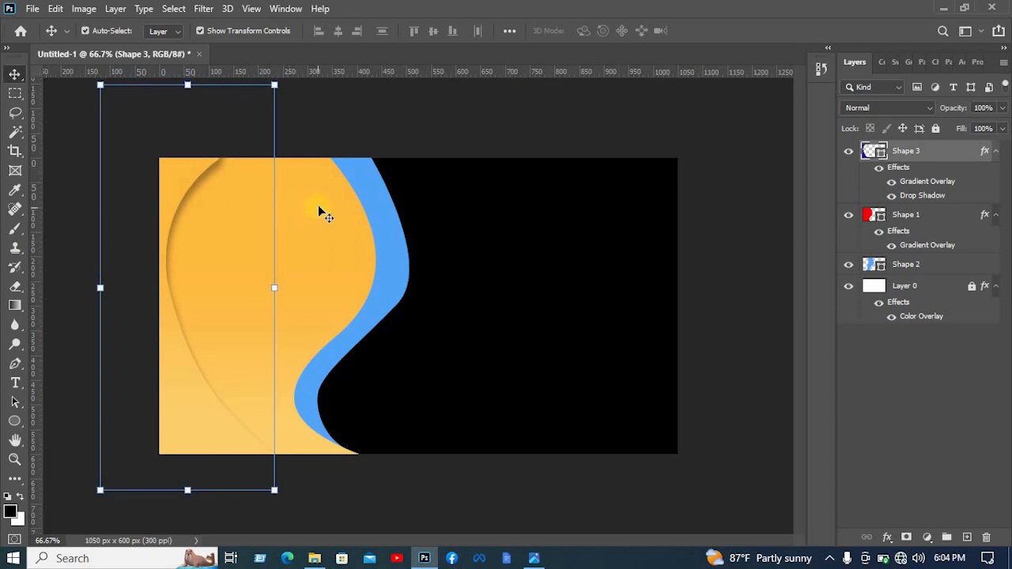
pyautogui.click(369, 118)
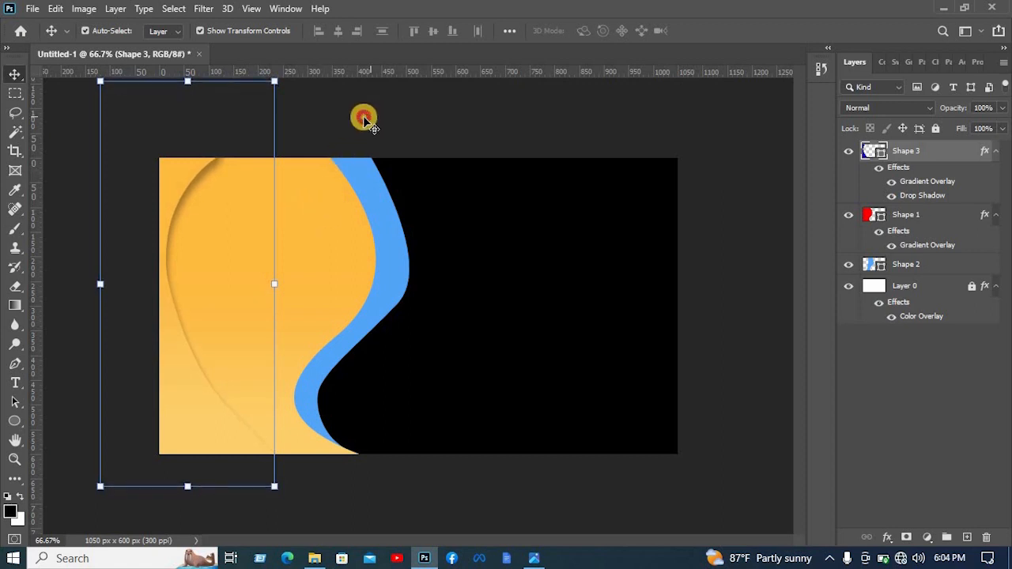
# - Apply the same amber-to-yellow Gradient Overlay to the light blue curved band, Shape 2
pyautogui.click(390, 239)
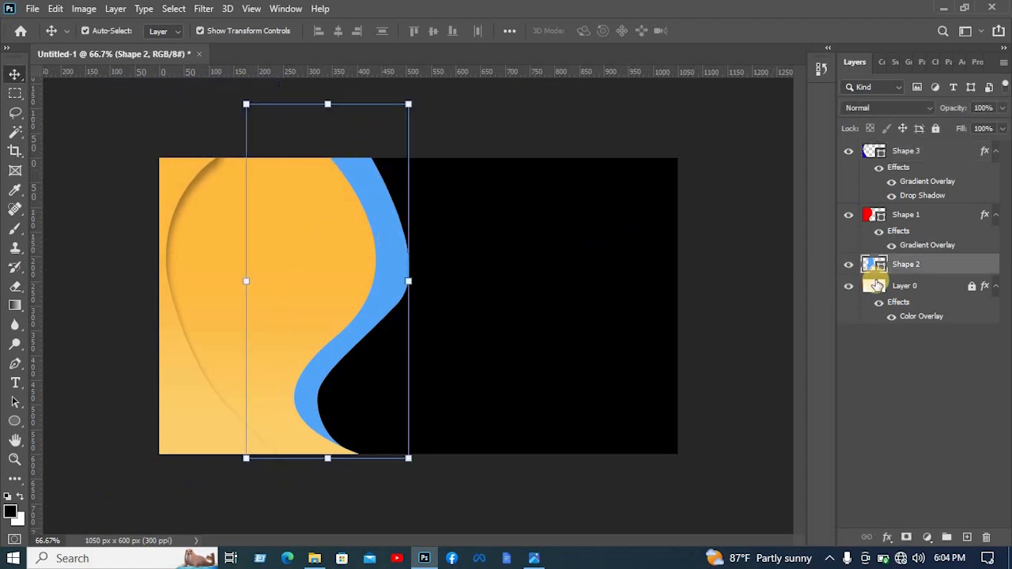
pyautogui.rightClick(909, 250)
pyautogui.click(870, 309)
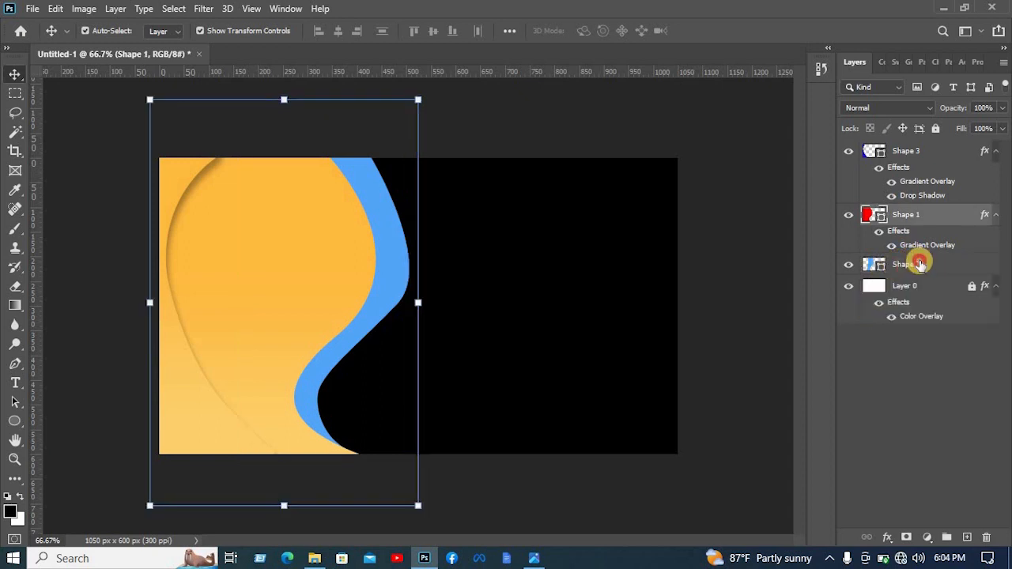
pyautogui.click(915, 263)
pyautogui.rightClick(895, 217)
pyautogui.click(736, 18)
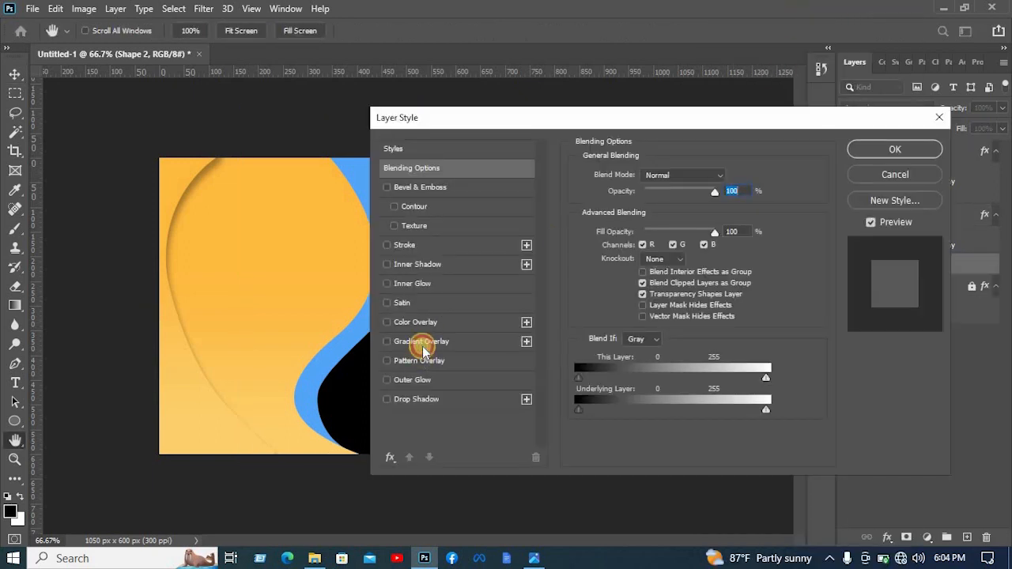
pyautogui.click(423, 346)
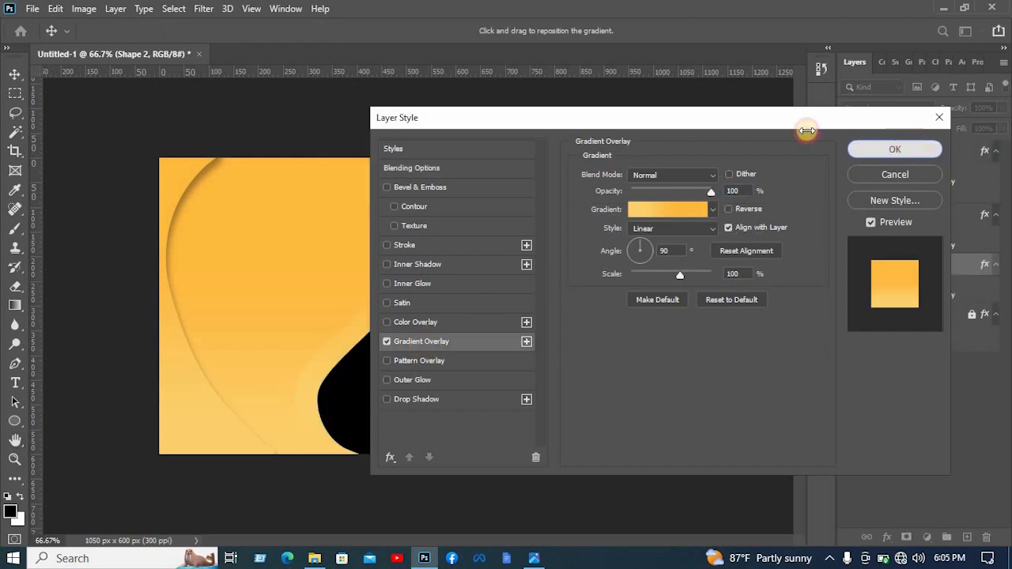
pyautogui.click(914, 147)
# - Add a Drop Shadow to Shape 1 and adjust its opacity and distance so it falls on the curved band behind it
pyautogui.click(1008, 229)
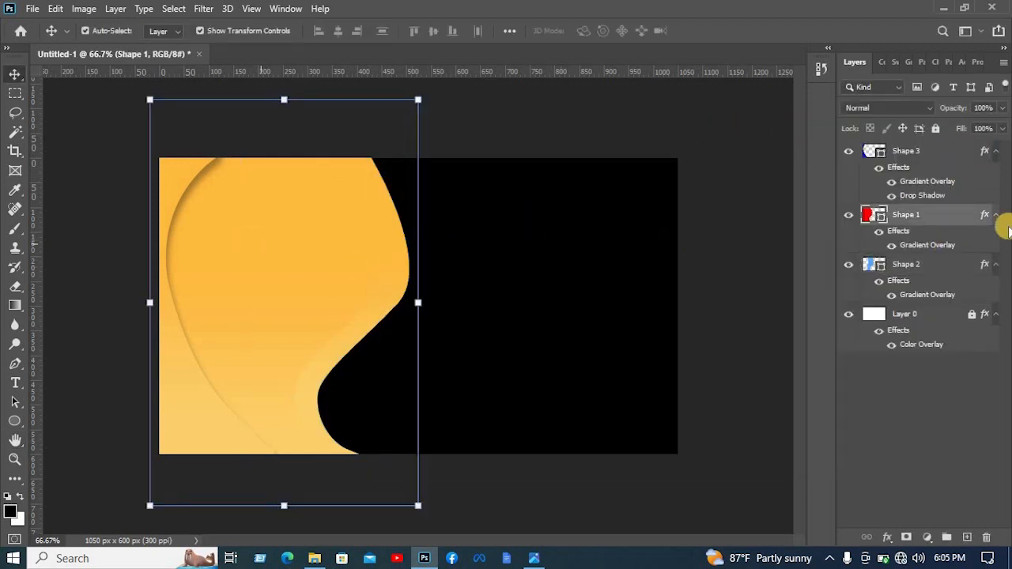
pyautogui.rightClick(948, 215)
pyautogui.click(857, 18)
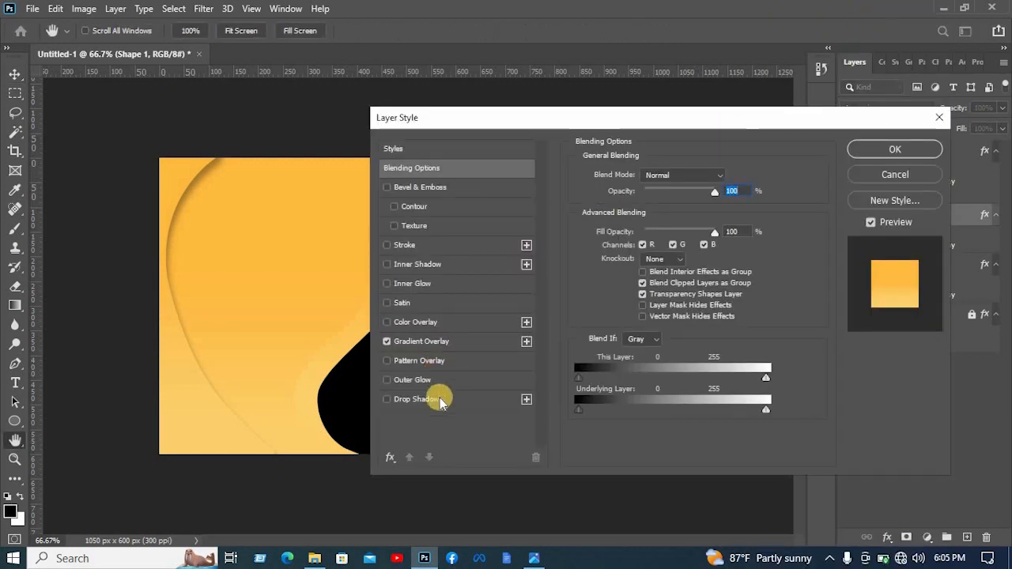
pyautogui.click(397, 400)
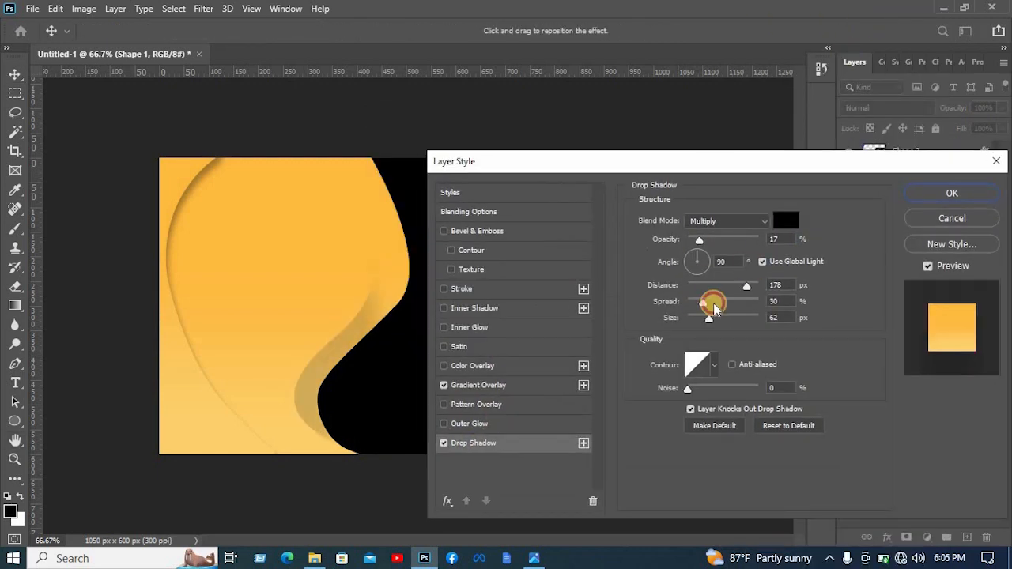
pyautogui.moveTo(726, 240); pyautogui.dragTo(706, 250)
pyautogui.moveTo(725, 285); pyautogui.dragTo(714, 312)
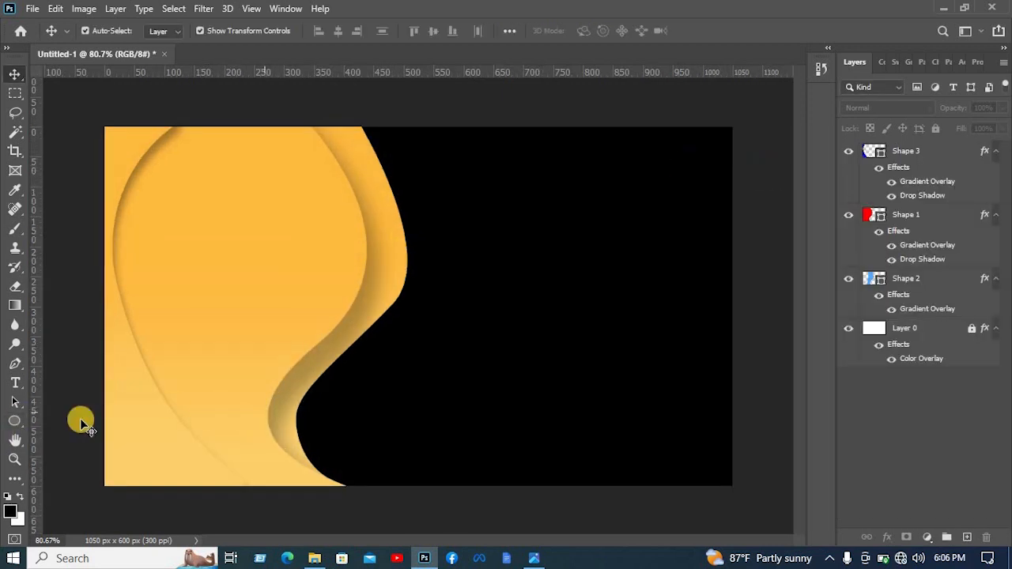
# - Draw a rounded rectangle about 75 × 59 px with 10 px corners on the black area's right side and fill it light yellow
pyautogui.rightClick(11, 427)
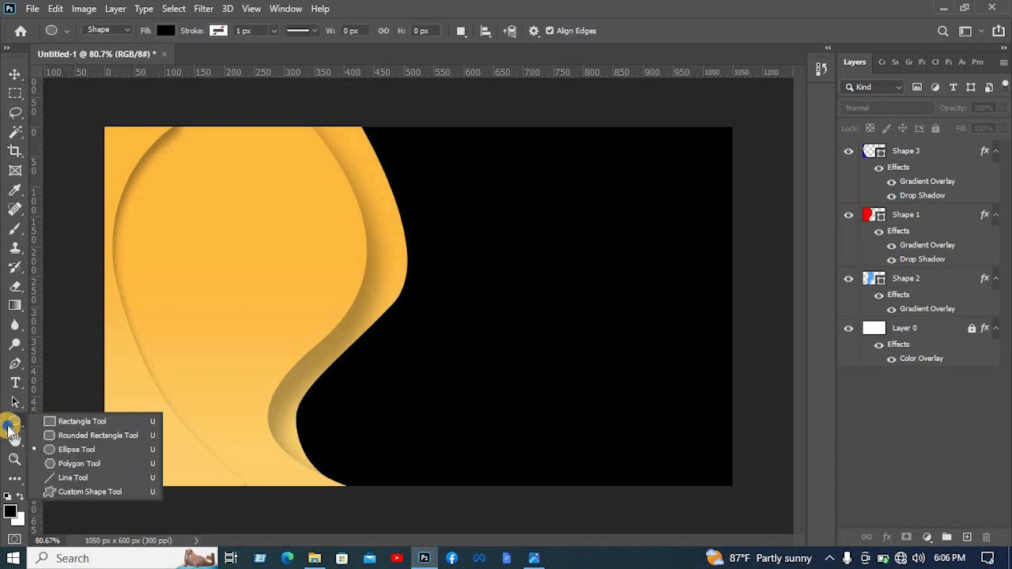
pyautogui.click(68, 436)
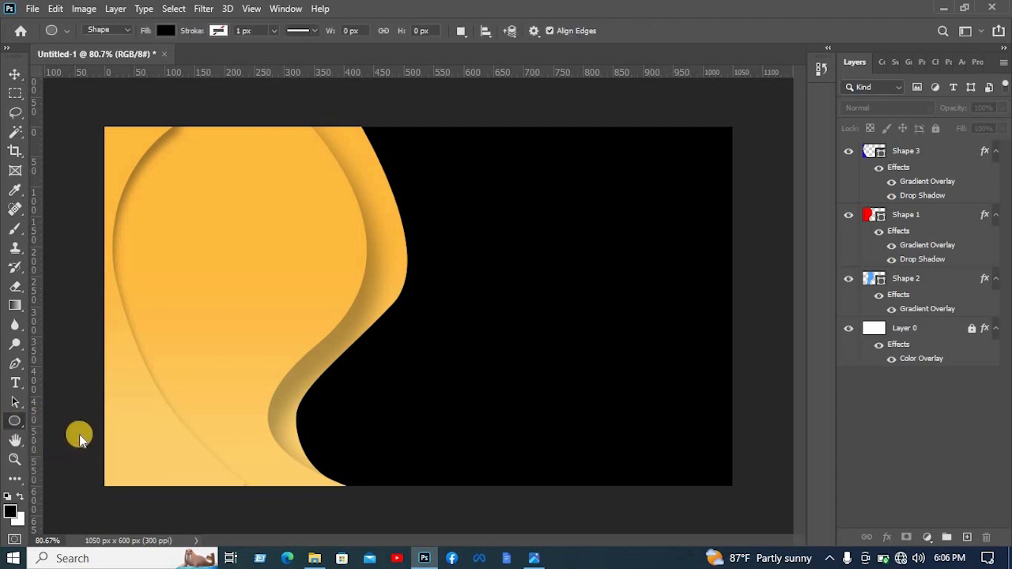
pyautogui.click(618, 324)
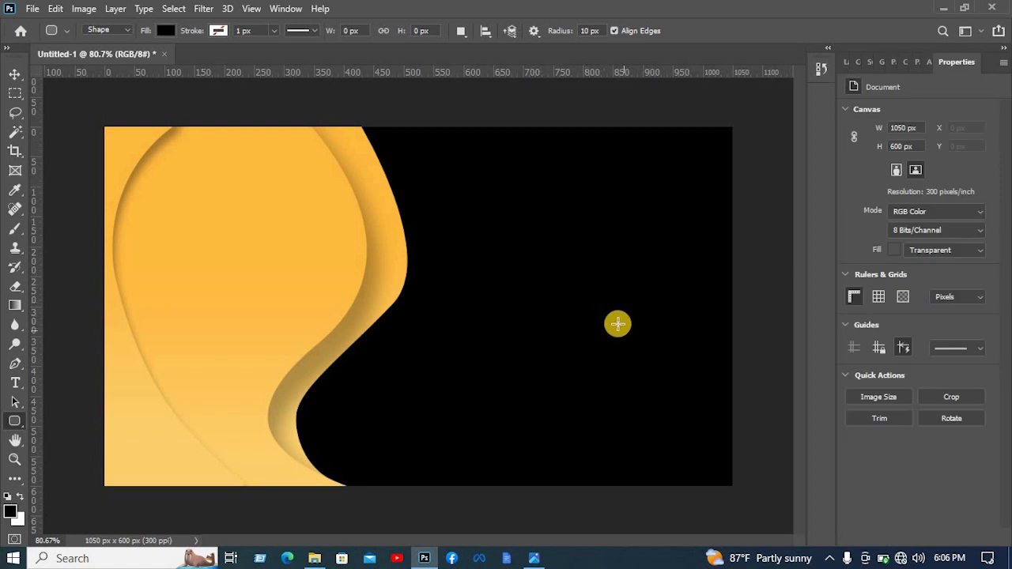
pyautogui.moveTo(628, 301); pyautogui.dragTo(666, 332)
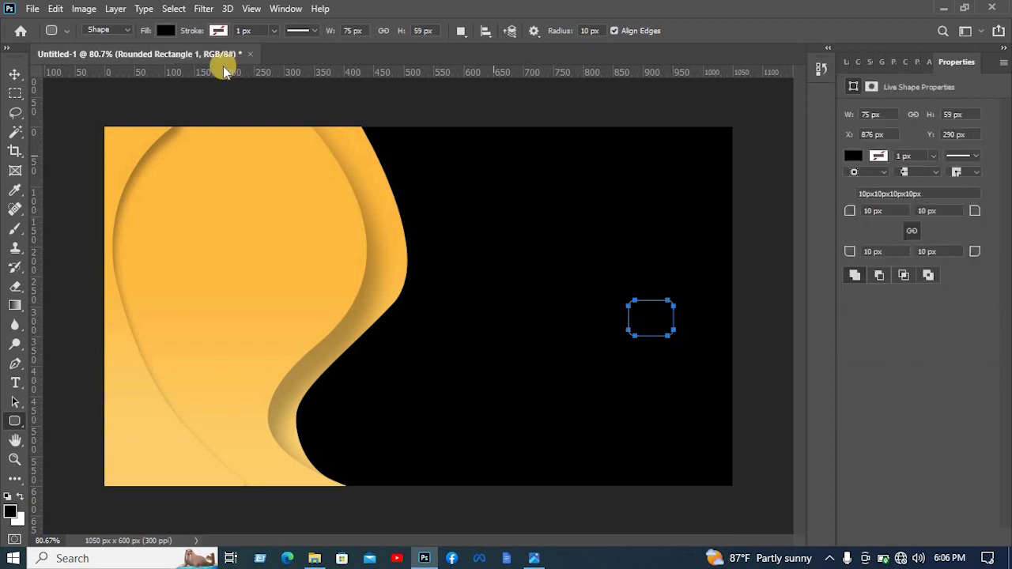
pyautogui.click(165, 31)
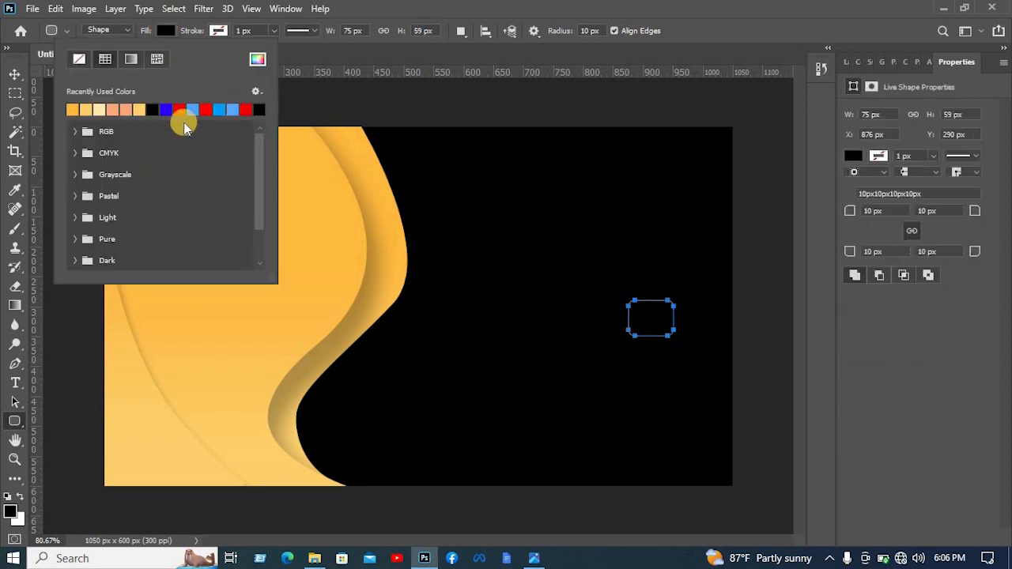
pyautogui.click(140, 110)
# - Move the rounded rectangle to about X 914, Y 271 px and change its fill to the recently used amber
pyautogui.click(16, 74)
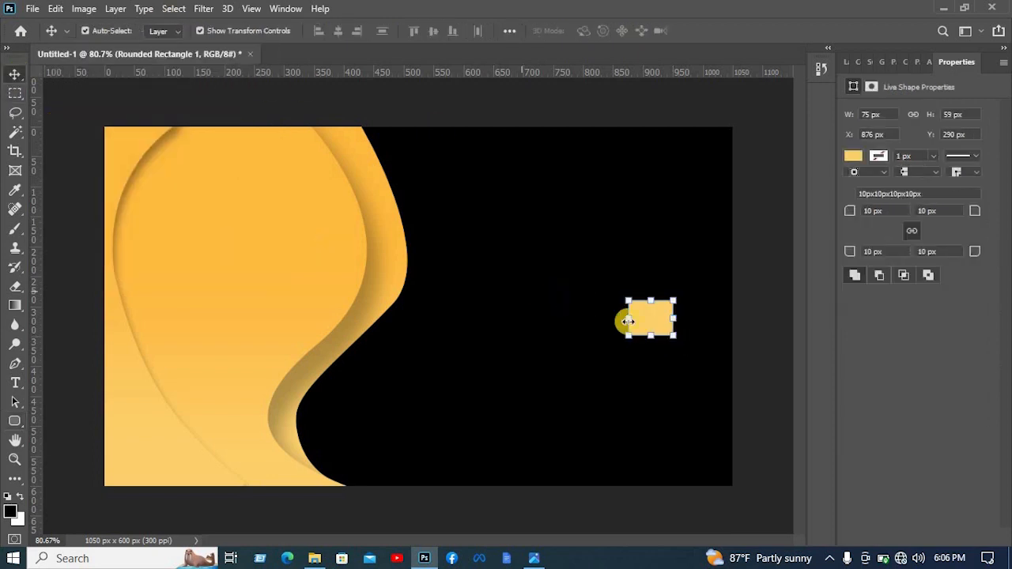
pyautogui.moveTo(665, 317); pyautogui.dragTo(685, 315)
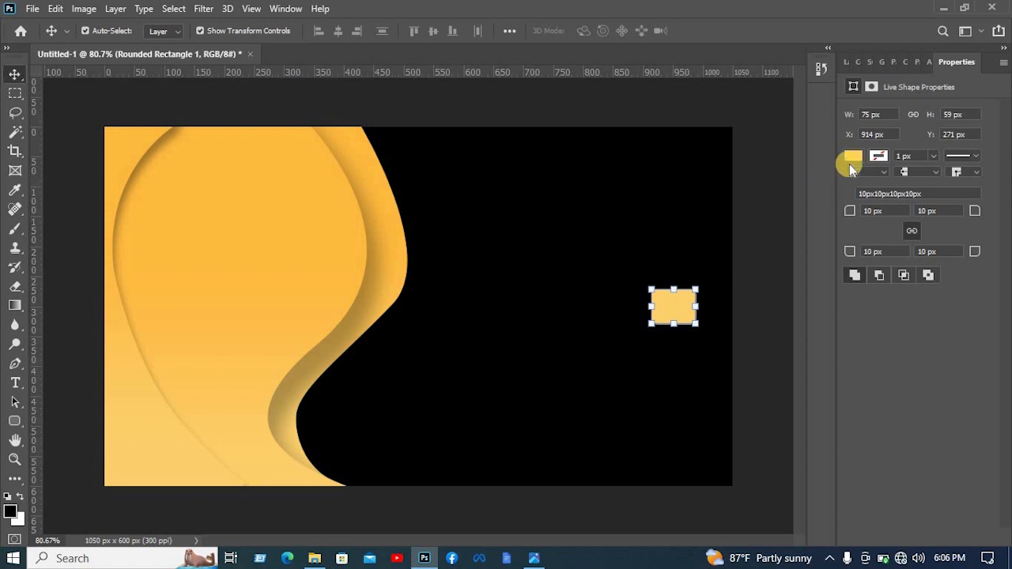
pyautogui.click(851, 161)
pyautogui.click(803, 234)
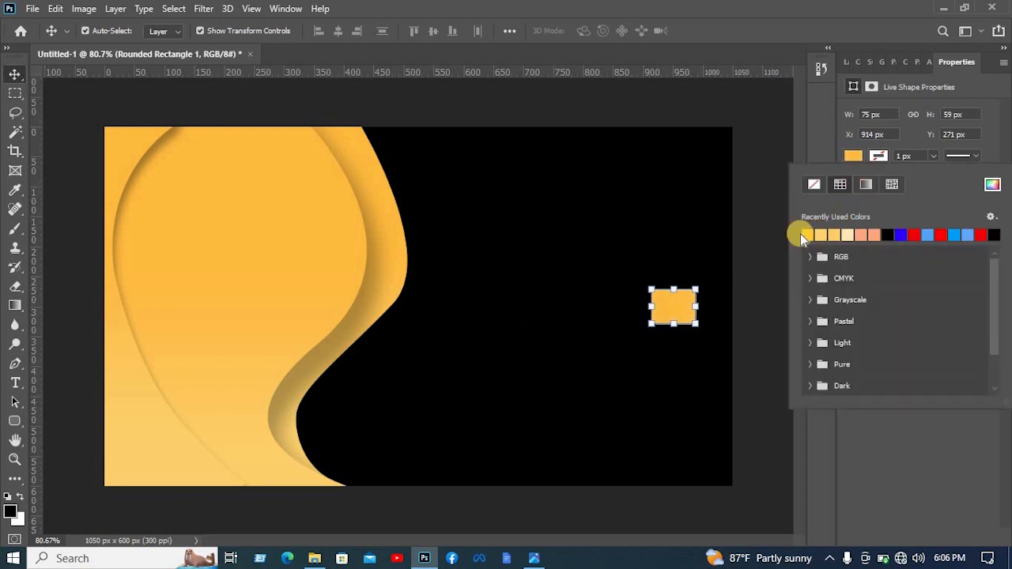
pyautogui.click(747, 197)
pyautogui.click(756, 294)
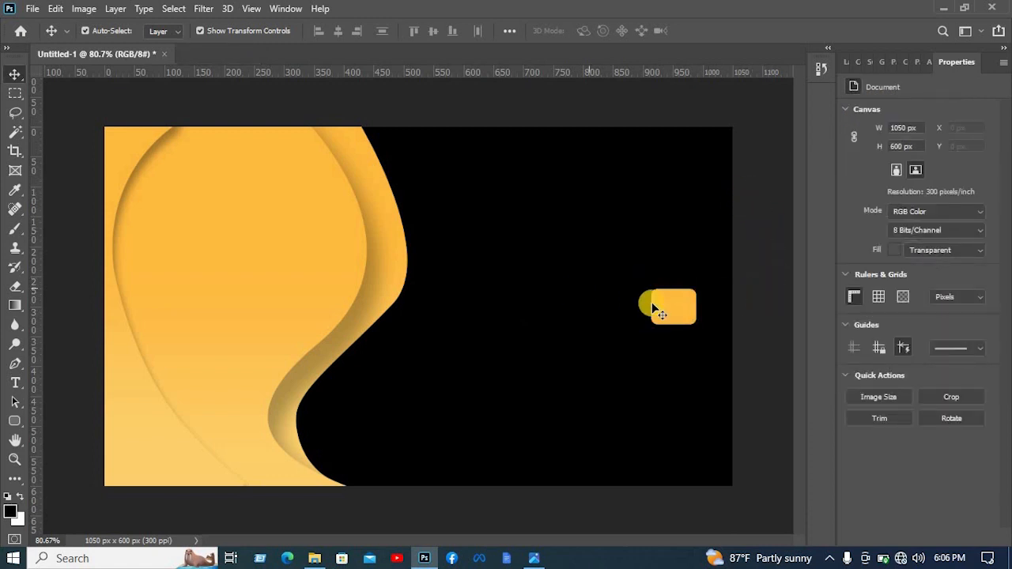
# - Duplicate the amber rounded rectangle into an evenly spaced vertical column of four and scale the column to about 92.85%
pyautogui.click(684, 306)
pyautogui.moveTo(673, 317); pyautogui.dragTo(684, 354)
pyautogui.moveTo(683, 356); pyautogui.dragTo(686, 453)
pyautogui.moveTo(679, 496); pyautogui.dragTo(685, 285)
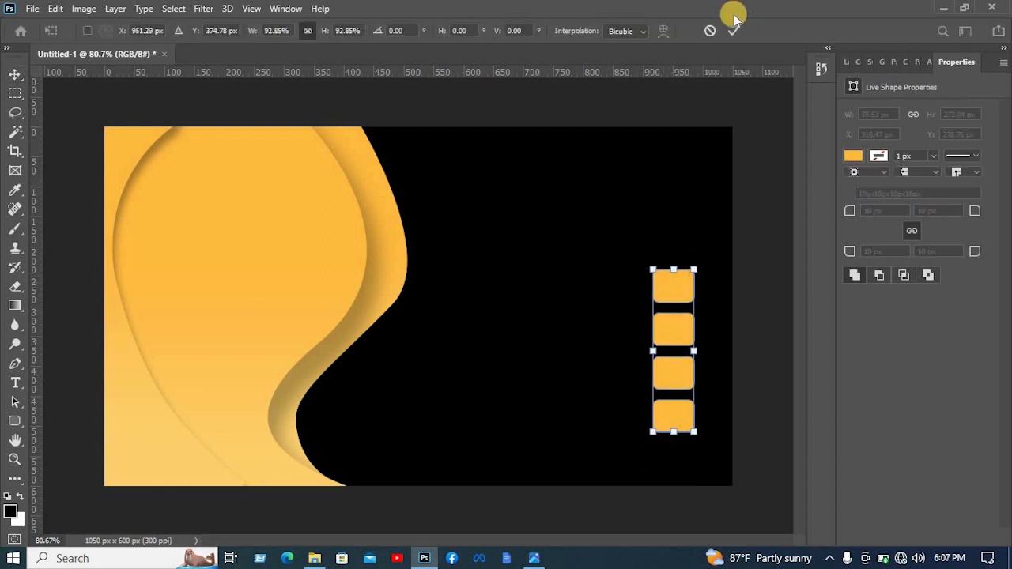
pyautogui.click(736, 33)
pyautogui.click(671, 188)
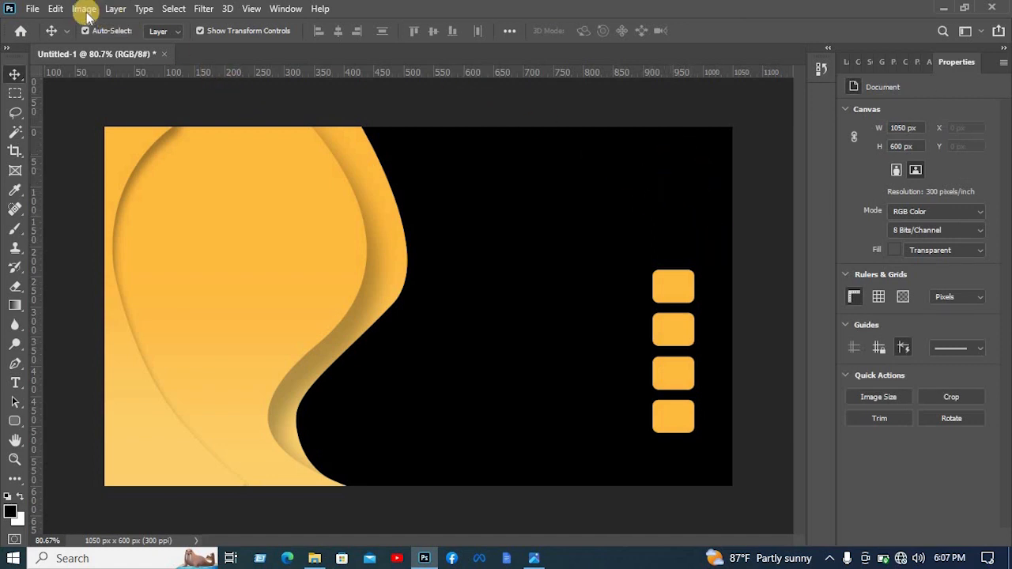
# - Open the four icon images Copy of orange (1).png to Copy of orange (4).png from the my business cards icon folder
pyautogui.click(33, 8)
pyautogui.click(48, 38)
pyautogui.click(438, 123)
pyautogui.scroll(-5, 441, 195)
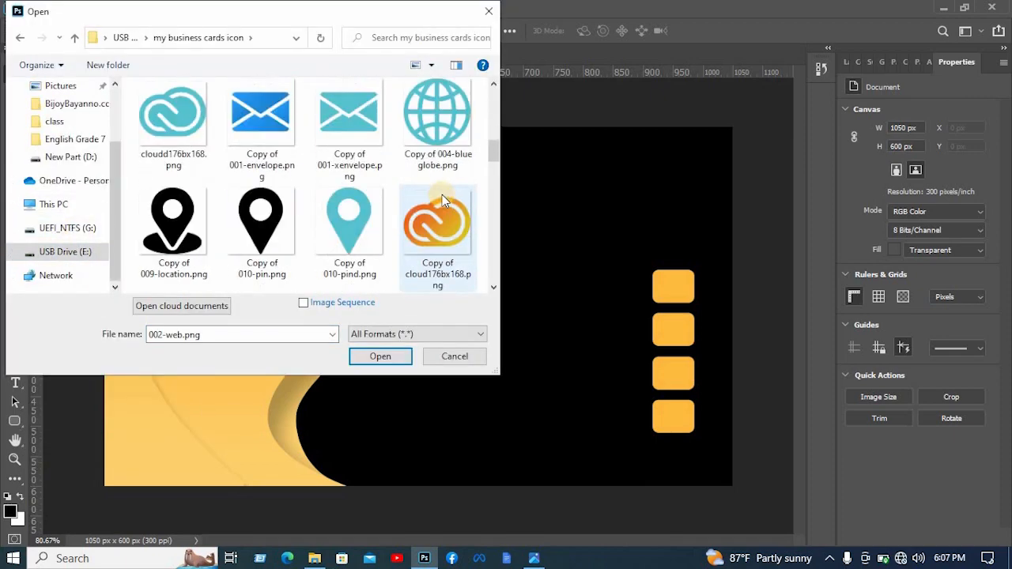
pyautogui.keyDown('ctrl'); pyautogui.click(173, 219); pyautogui.keyUp('ctrl')
pyautogui.scroll(-10, 267, 182)
pyautogui.scroll(10, 269, 186)
pyautogui.scroll(-1, 271, 188)
pyautogui.click(438, 130)
pyautogui.keyDown('ctrl'); pyautogui.click(350, 221); pyautogui.keyUp('ctrl')
pyautogui.keyDown('ctrl'); pyautogui.click(261, 222); pyautogui.keyUp('ctrl')
pyautogui.keyDown('ctrl'); pyautogui.click(173, 221); pyautogui.keyUp('ctrl')
pyautogui.click(401, 357)
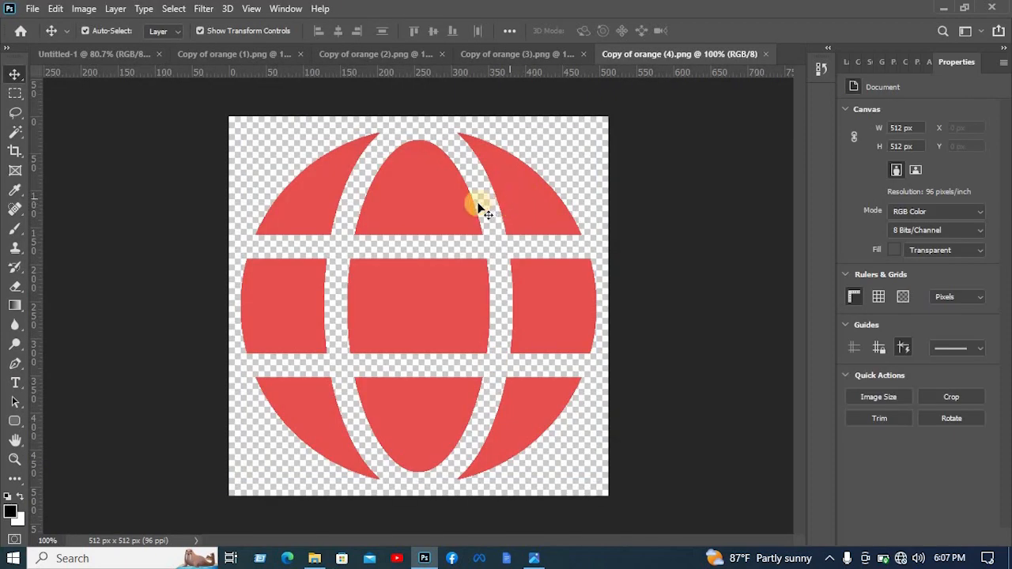
# - Bring the phone icon into the card design, scale it to about 8.34% and center it on the first amber box
pyautogui.moveTo(430, 201); pyautogui.dragTo(620, 162)
pyautogui.moveTo(753, 246); pyautogui.dragTo(668, 289)
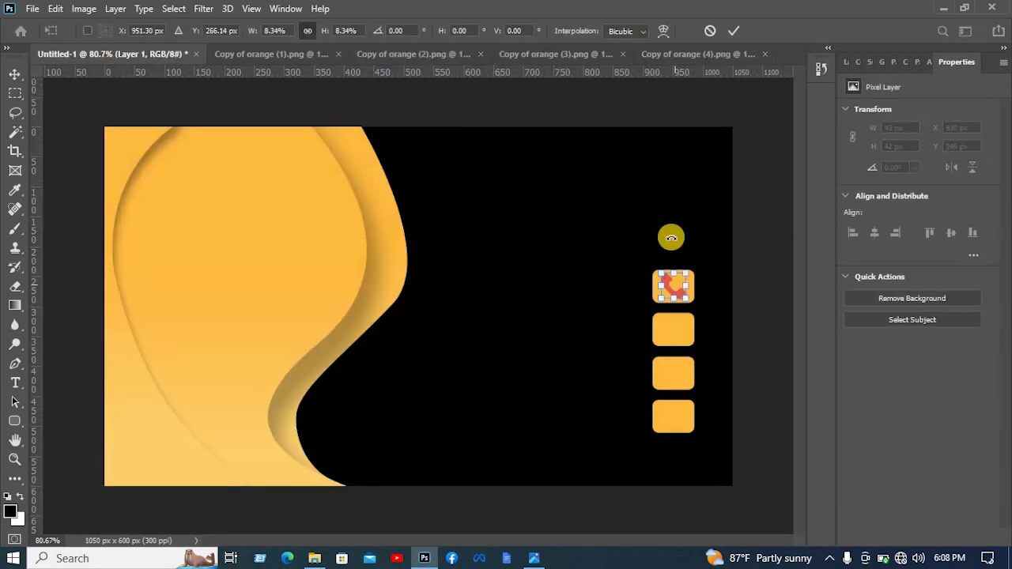
pyautogui.press('Return')
# - Bring the envelope icon into the card design, scale it to about 11.69% and center it on the second amber box
pyautogui.click(257, 54)
pyautogui.click(433, 264)
pyautogui.moveTo(433, 264); pyautogui.dragTo(460, 248)
pyautogui.moveTo(580, 288); pyautogui.dragTo(341, 287)
pyautogui.moveTo(331, 283); pyautogui.dragTo(678, 329)
pyautogui.moveTo(686, 328); pyautogui.dragTo(695, 328)
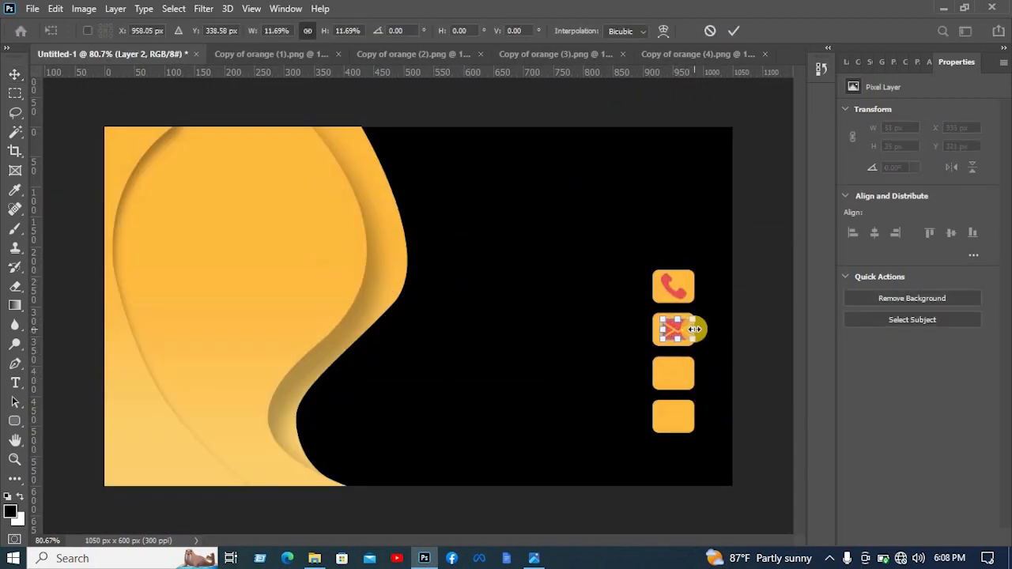
pyautogui.press('Left')
pyautogui.press('Left')
pyautogui.press('Left')
pyautogui.press('Left')
pyautogui.press('Left')
pyautogui.press('Left')
pyautogui.press('Left')
pyautogui.press('Left')
pyautogui.press('Left')
pyautogui.press('Return')
pyautogui.click(680, 329)
# - Bring the globe icon into the card design, size it to about 42 px high and center it on the third amber box
pyautogui.click(553, 55)
pyautogui.click(696, 54)
pyautogui.moveTo(246, 304); pyautogui.dragTo(350, 327)
pyautogui.moveTo(348, 329); pyautogui.dragTo(691, 375)
pyautogui.click(734, 31)
pyautogui.click(734, 30)
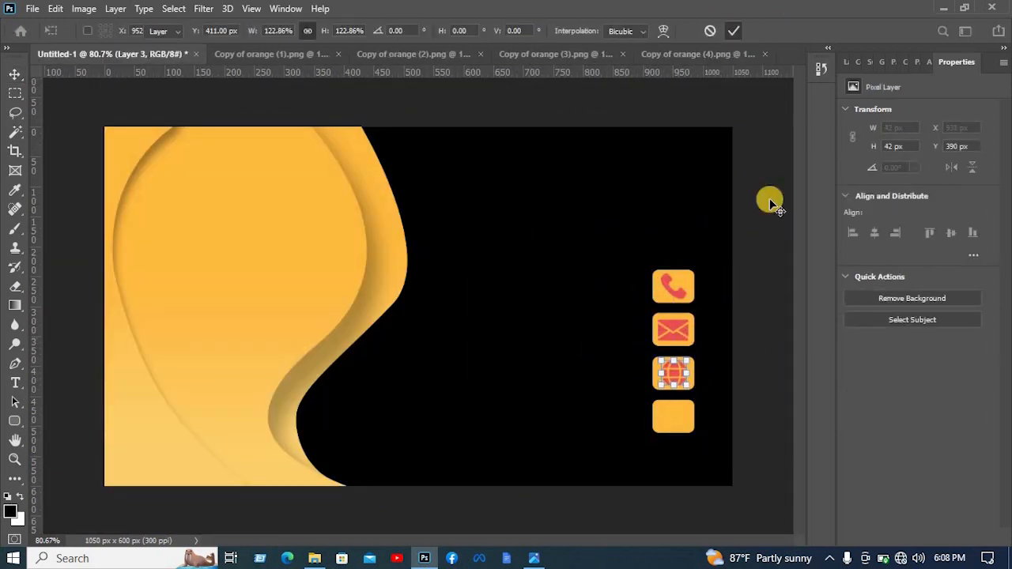
# - Bring the location pin icon into the card design, size it to about 33 × 50 px and center it on the fourth amber box
pyautogui.click(554, 55)
pyautogui.moveTo(423, 253); pyautogui.dragTo(497, 314)
pyautogui.moveTo(595, 357); pyautogui.dragTo(684, 416)
pyautogui.press('Return')
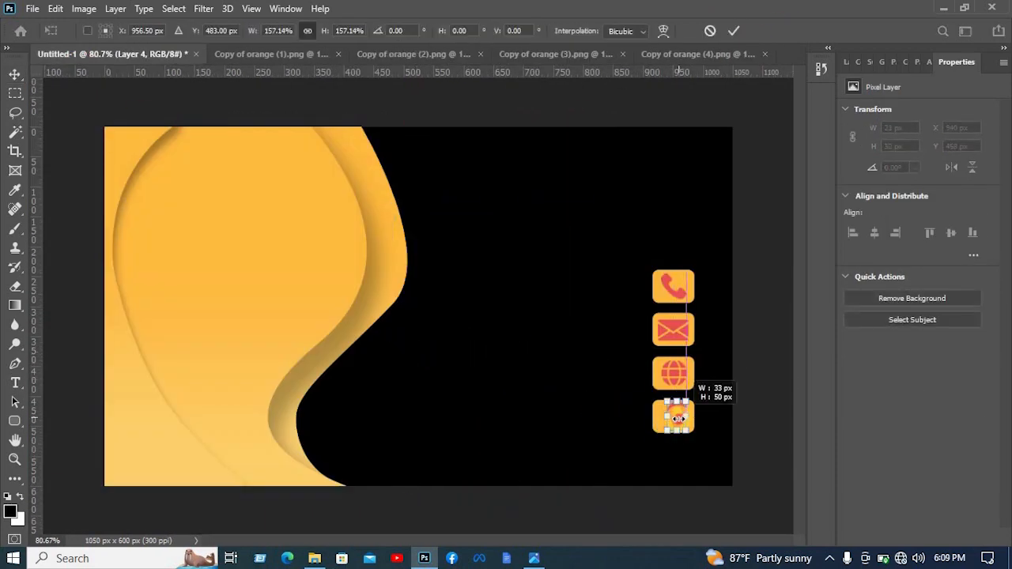
pyautogui.scroll(7, 650, 397)
pyautogui.click(734, 31)
pyautogui.hotkey('ctrl', '0')
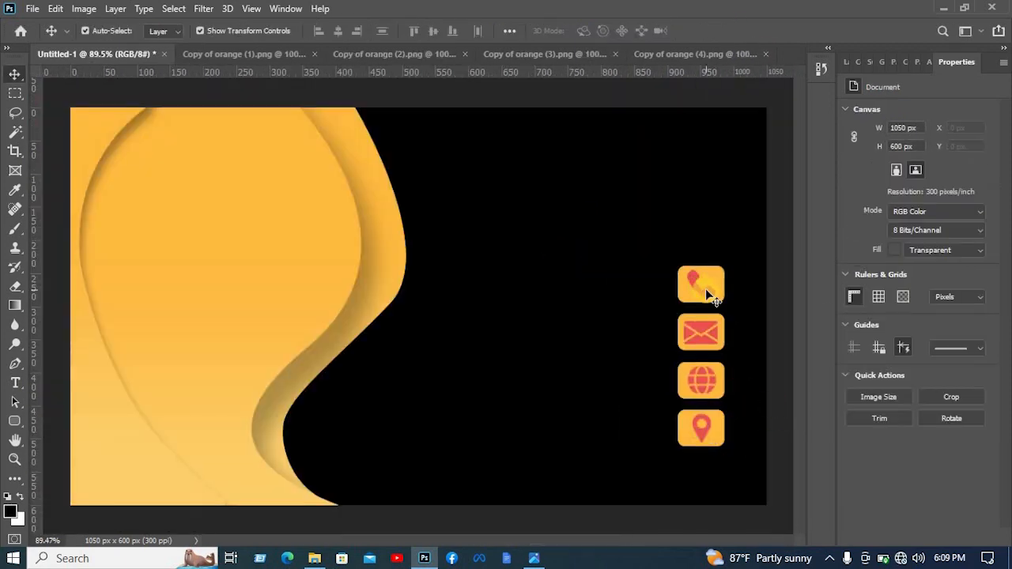
# - Open the profile icon PNG, bring it into the card design, scale it down and place it in the card's upper-right area
pyautogui.click(638, 54)
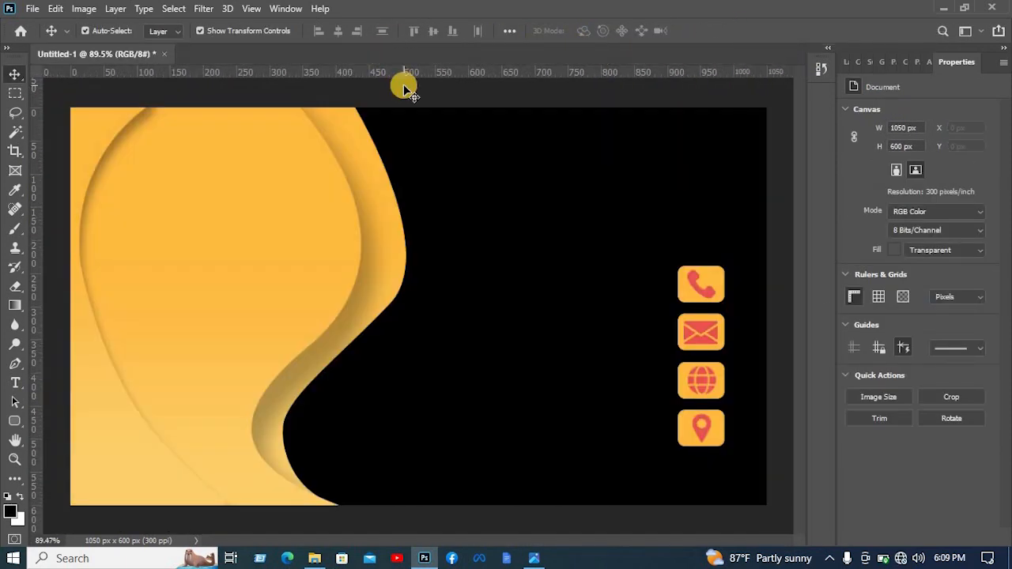
pyautogui.hotkey('ctrl', 'o')
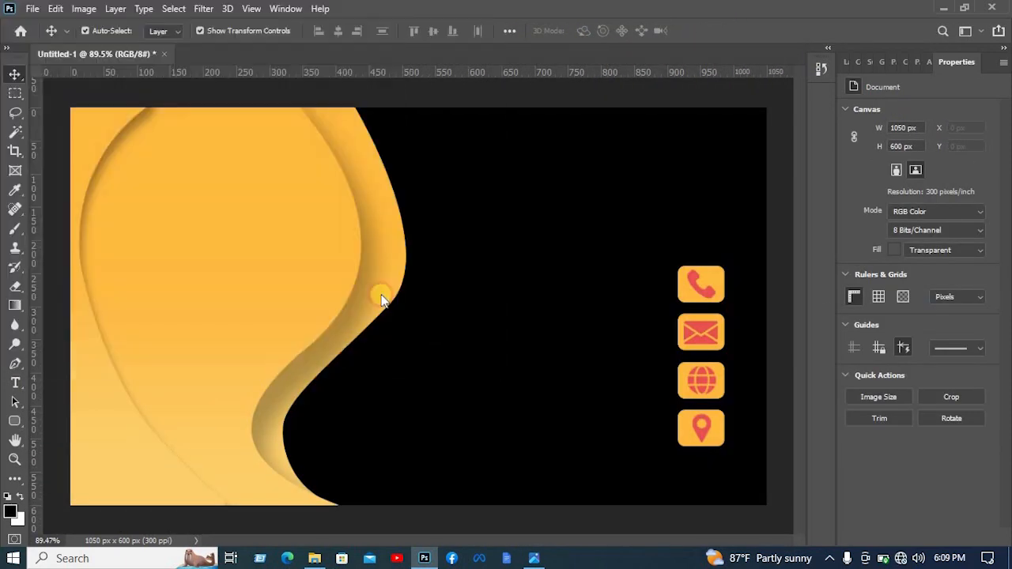
pyautogui.moveTo(383, 300); pyautogui.dragTo(365, 167)
pyautogui.moveTo(764, 171); pyautogui.dragTo(713, 174)
pyautogui.moveTo(680, 158); pyautogui.dragTo(259, 119)
pyautogui.press('Return')
pyautogui.click(758, 147)
# - Recolor the profile icon with an amber Color Overlay in the Normal blend mode at 100% opacity
pyautogui.click(847, 63)
pyautogui.click(705, 169)
pyautogui.doubleClick(957, 151)
pyautogui.click(95, 323)
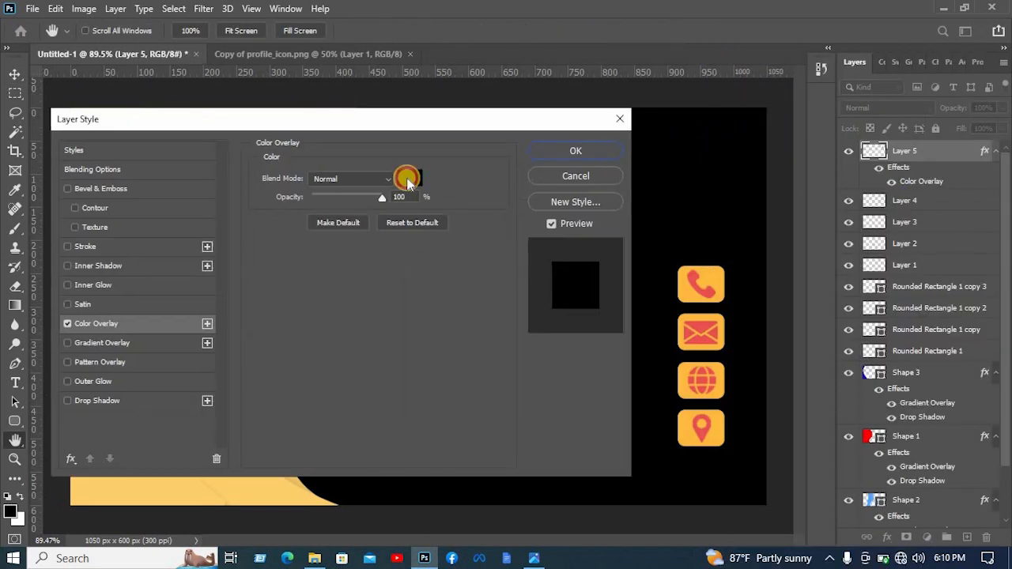
pyautogui.click(409, 181)
pyautogui.click(687, 294)
pyautogui.click(536, 164)
pyautogui.click(602, 151)
# - Apply a white Color Overlay at 100% opacity to the phone icon layer
pyautogui.click(719, 276)
pyautogui.click(908, 265)
pyautogui.rightClick(908, 265)
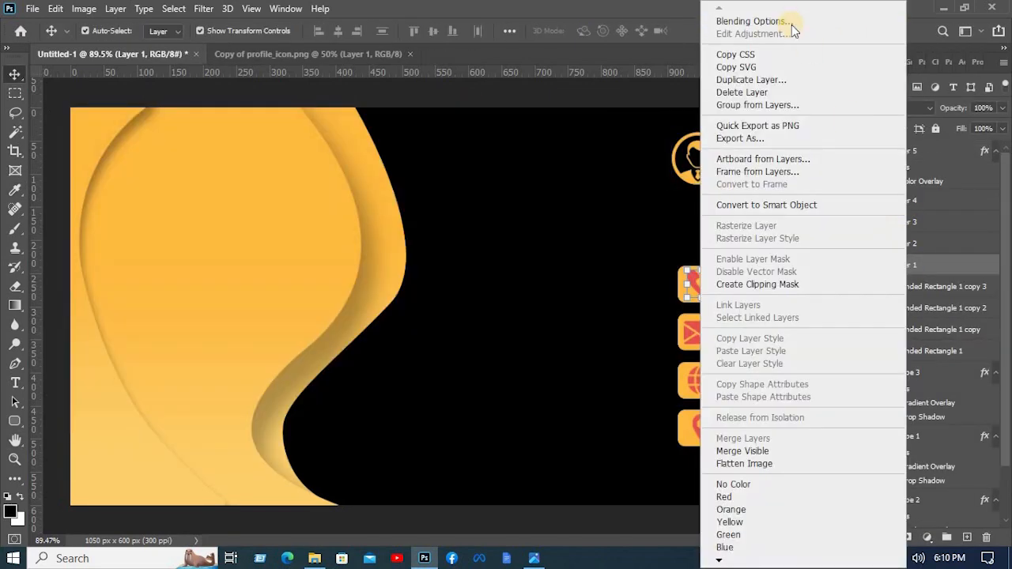
pyautogui.click(791, 23)
pyautogui.click(147, 323)
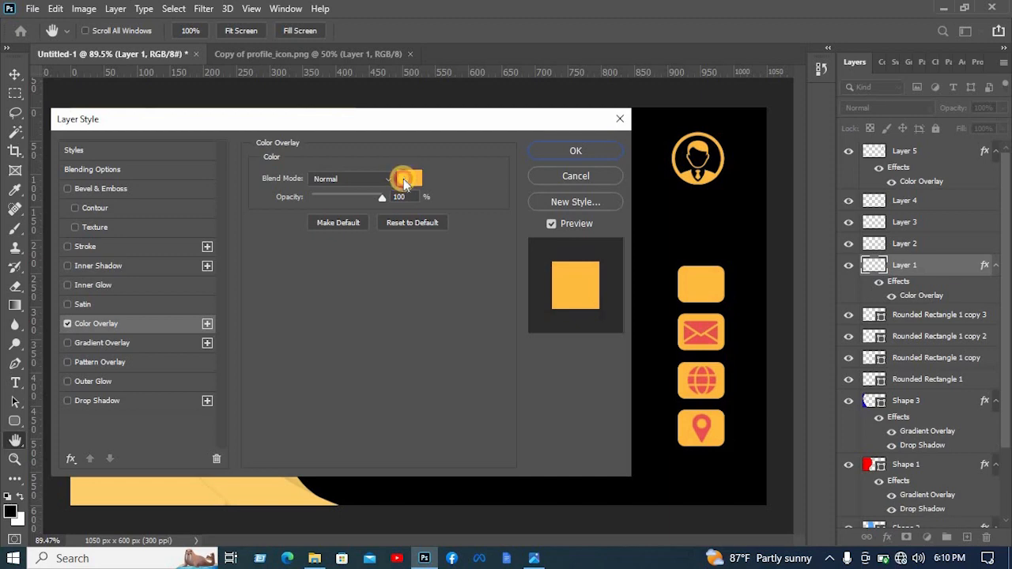
pyautogui.click(404, 183)
pyautogui.moveTo(383, 176); pyautogui.dragTo(13, 91)
pyautogui.click(536, 164)
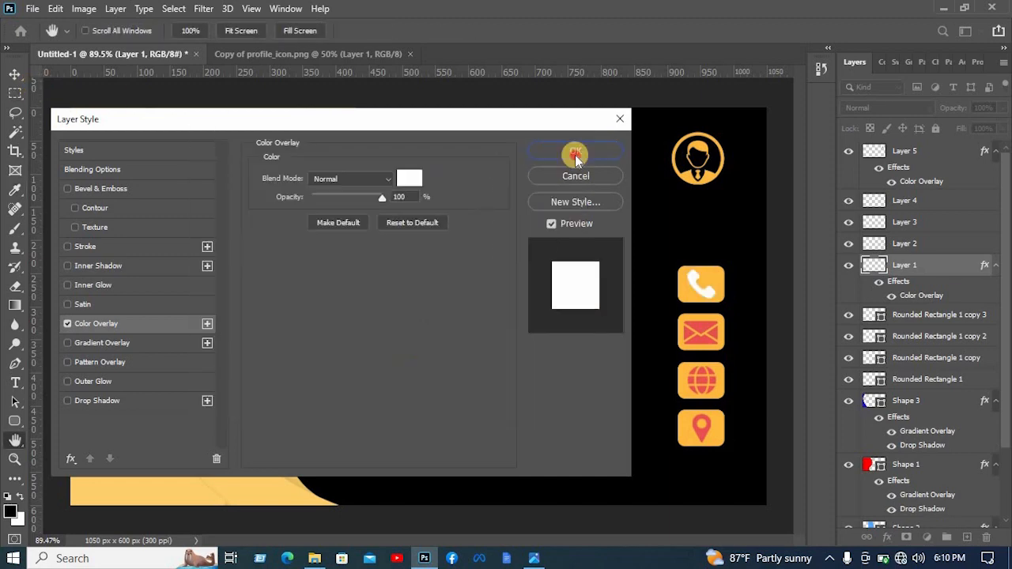
pyautogui.click(585, 151)
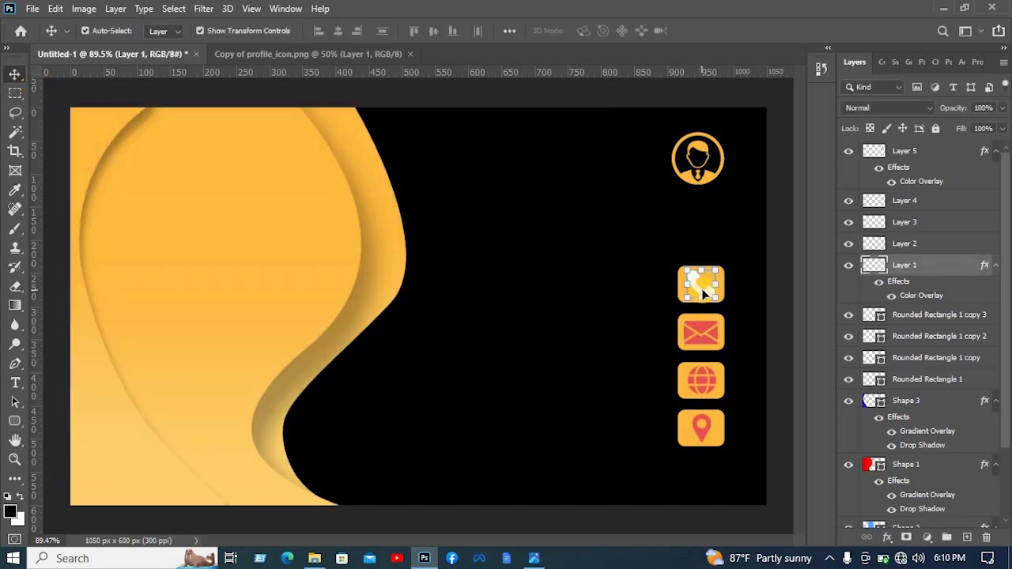
# - Copy the phone icon's layer style and paste it onto the envelope icon layer
pyautogui.rightClick(951, 265)
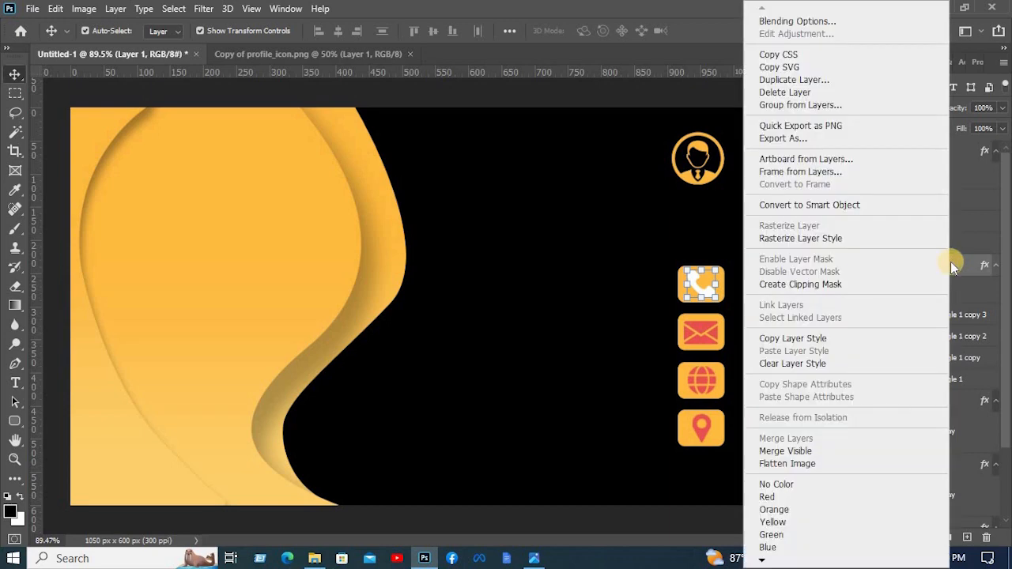
pyautogui.click(804, 338)
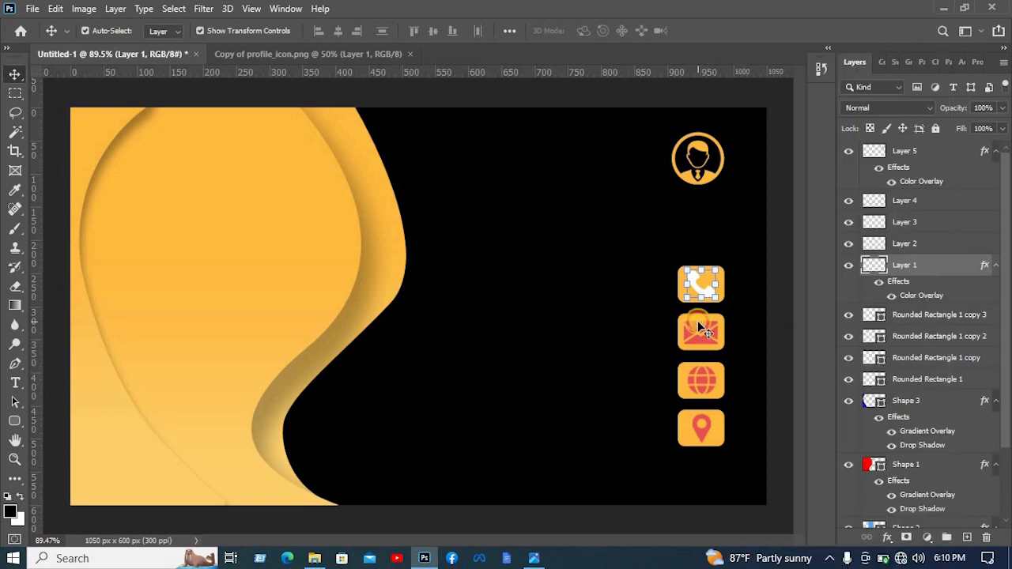
pyautogui.click(699, 327)
pyautogui.rightClick(928, 247)
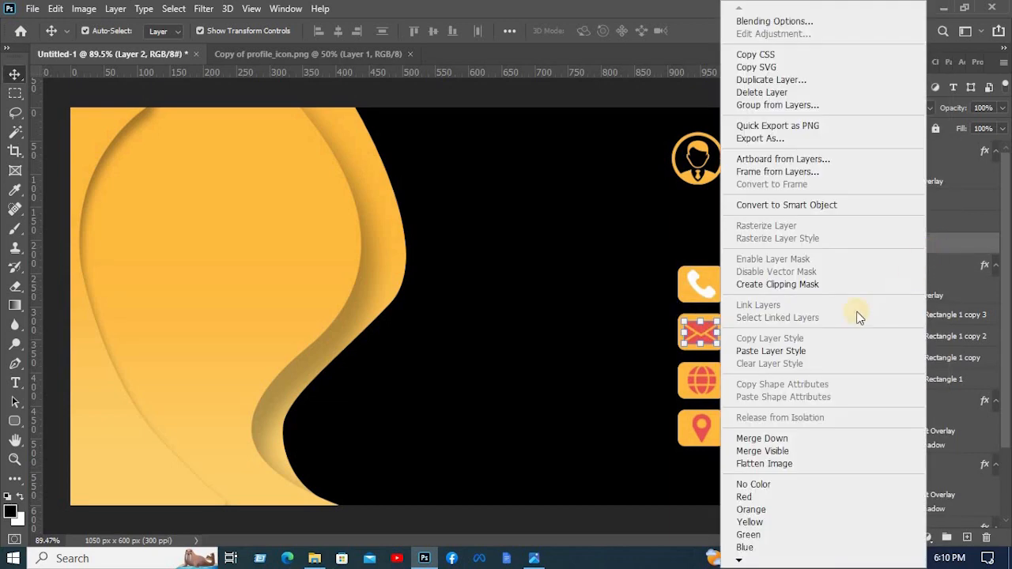
pyautogui.click(770, 351)
# - Paste the copied white overlay style onto the globe and location pin icon layers
pyautogui.click(904, 224)
pyautogui.rightClick(905, 224)
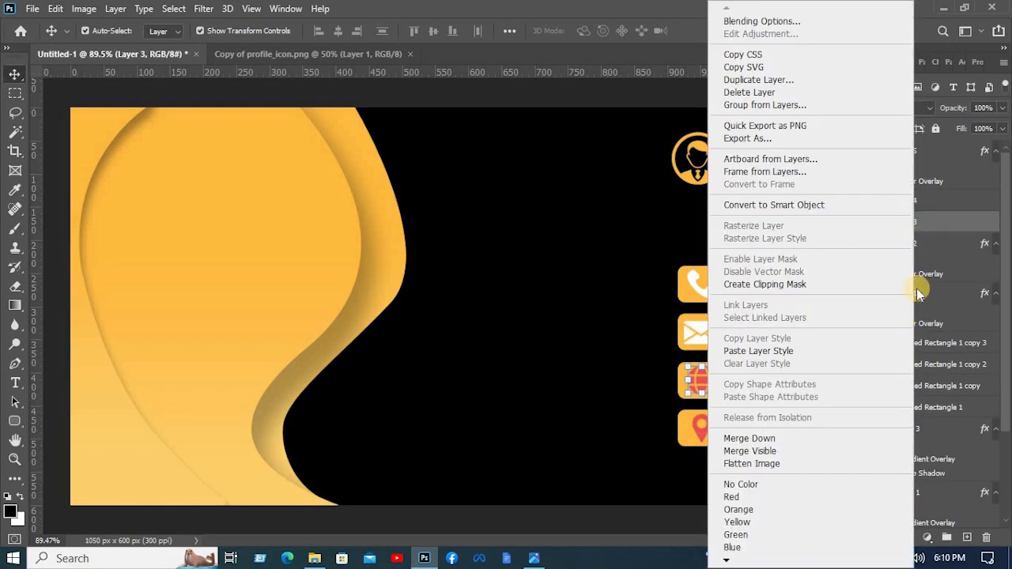
pyautogui.click(924, 224)
pyautogui.rightClick(924, 223)
pyautogui.click(782, 351)
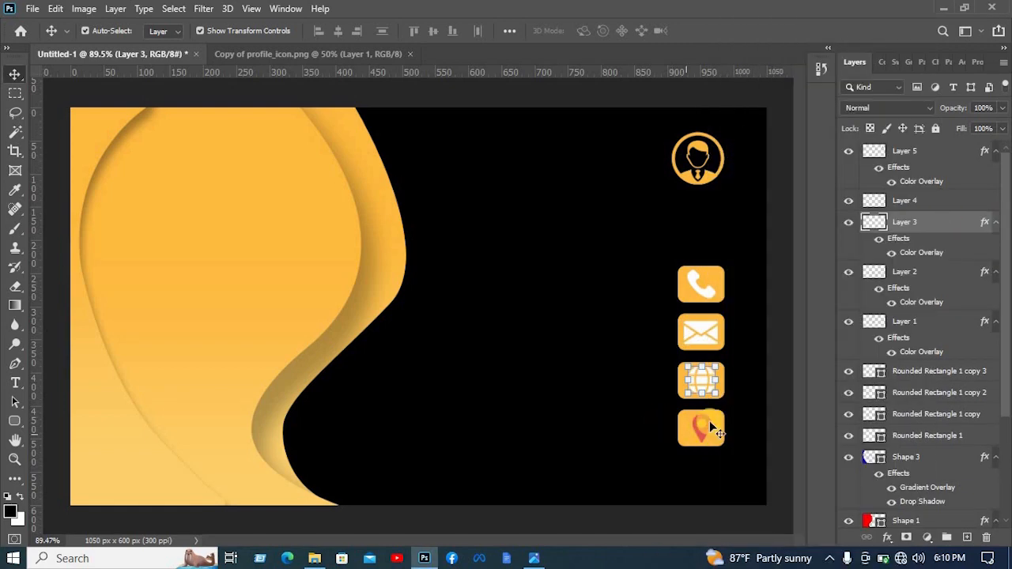
pyautogui.click(971, 203)
pyautogui.rightClick(935, 203)
pyautogui.click(812, 351)
# - Scale the contact icon column down slightly, then enlarge the profile icon to about 116.26% and center it above the column
pyautogui.moveTo(728, 474); pyautogui.dragTo(696, 274)
pyautogui.click(730, 35)
pyautogui.click(708, 182)
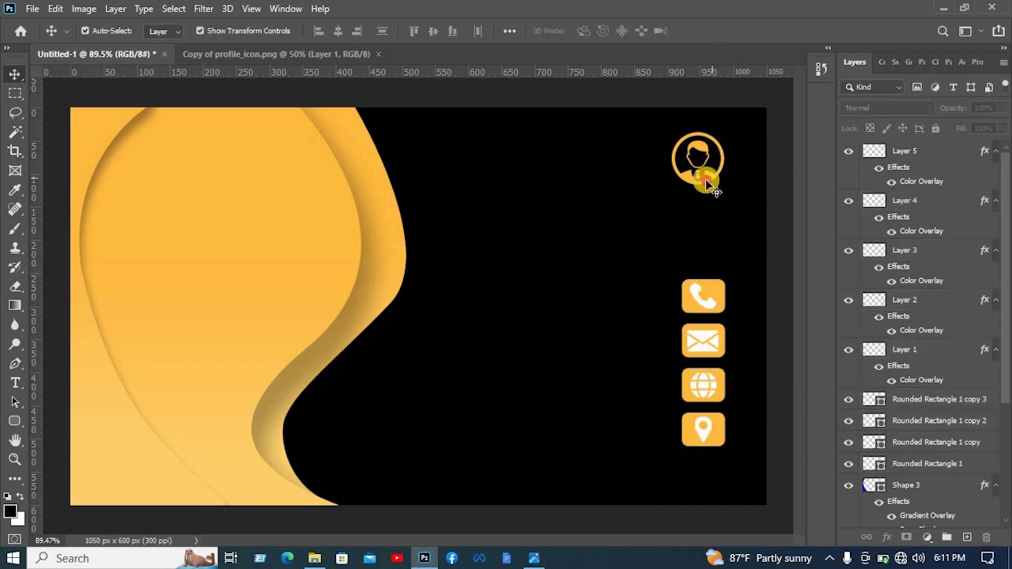
pyautogui.moveTo(724, 186); pyautogui.dragTo(732, 192)
pyautogui.moveTo(716, 189); pyautogui.dragTo(717, 188)
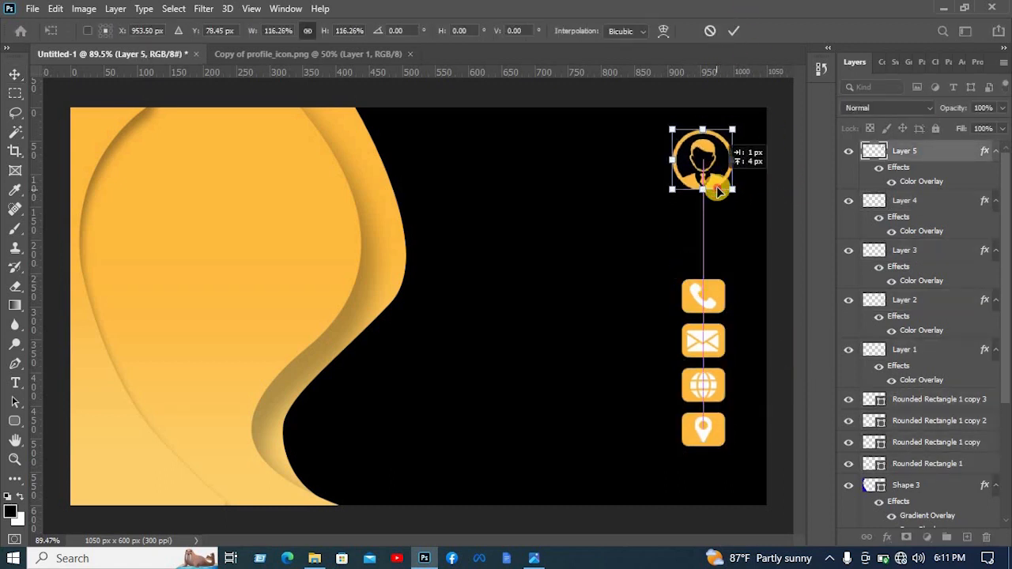
pyautogui.click(734, 31)
pyautogui.click(780, 131)
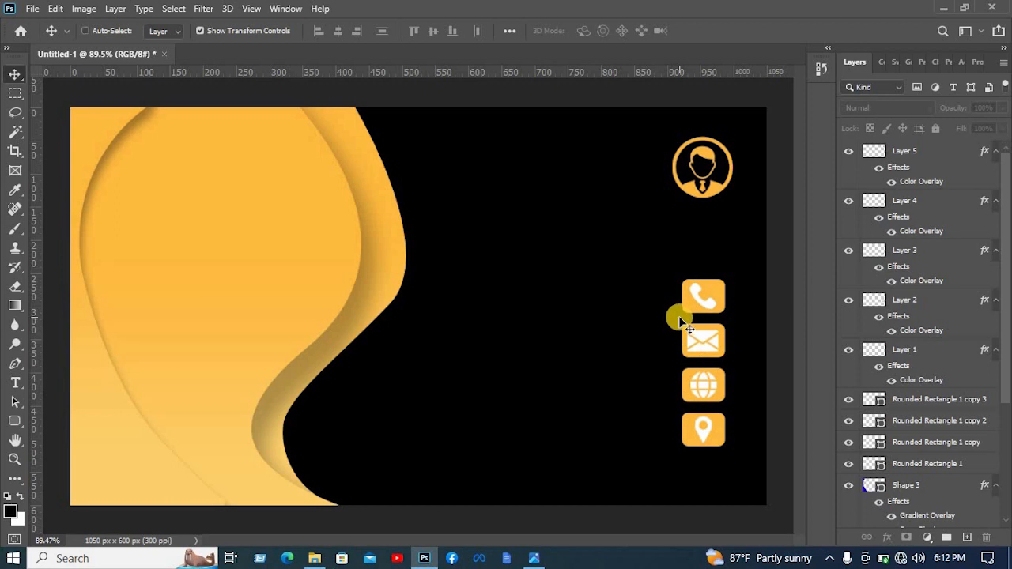
# - Paste the prepared name and contact text layers into the card and move the name text beside the profile icon
pyautogui.hotkey('ctrl', 'v')
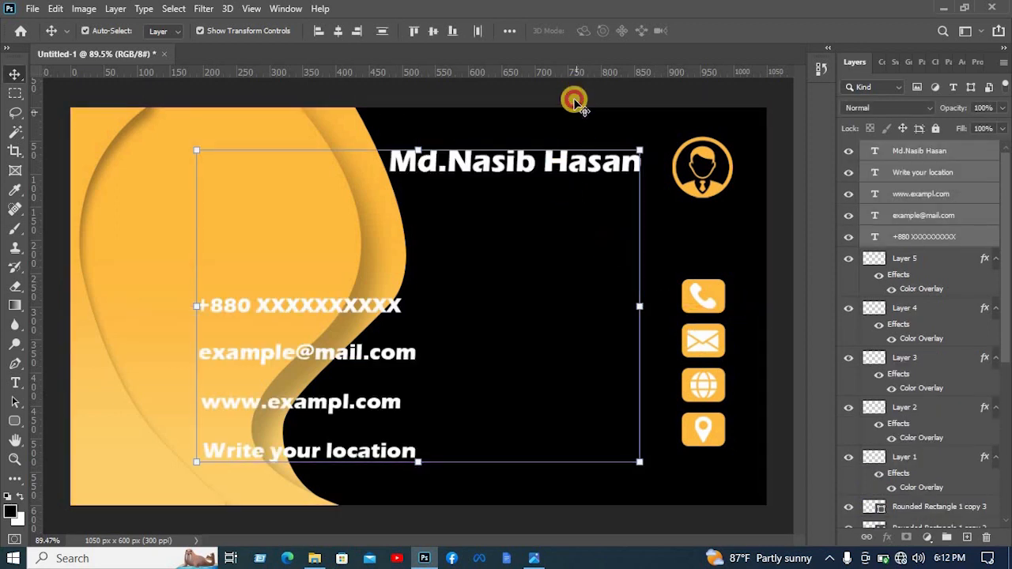
pyautogui.click(575, 102)
pyautogui.moveTo(573, 160); pyautogui.dragTo(592, 175)
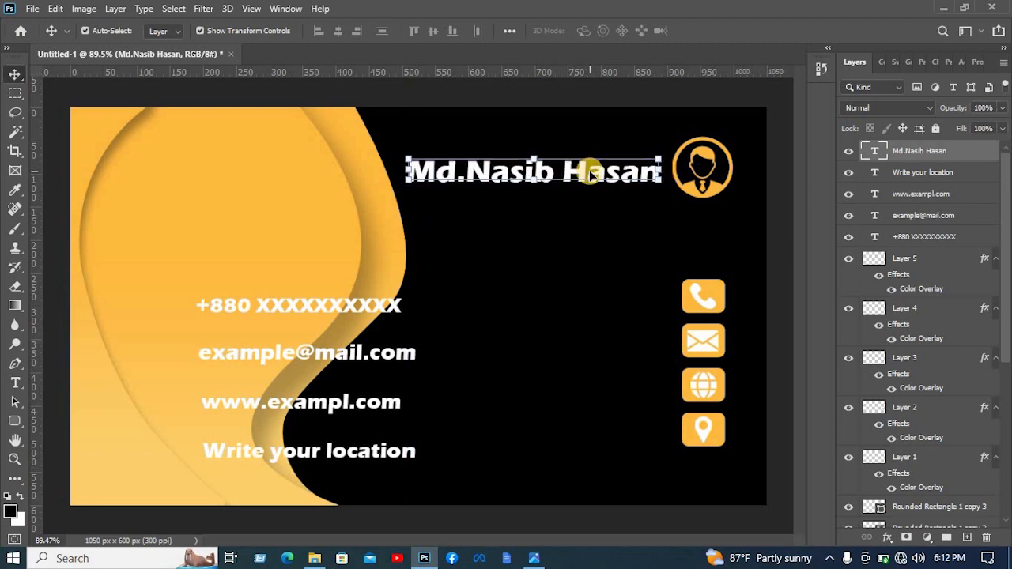
pyautogui.click(620, 94)
# - Move the phone number text beside the phone icon, duplicate it as a second line below and scale both lines down
pyautogui.moveTo(368, 301); pyautogui.dragTo(639, 289)
pyautogui.moveTo(610, 288); pyautogui.dragTo(609, 303)
pyautogui.keyDown('shift'); pyautogui.click(923, 258); pyautogui.keyUp('shift')
pyautogui.moveTo(466, 280); pyautogui.dragTo(499, 286)
pyautogui.click(730, 31)
pyautogui.click(772, 178)
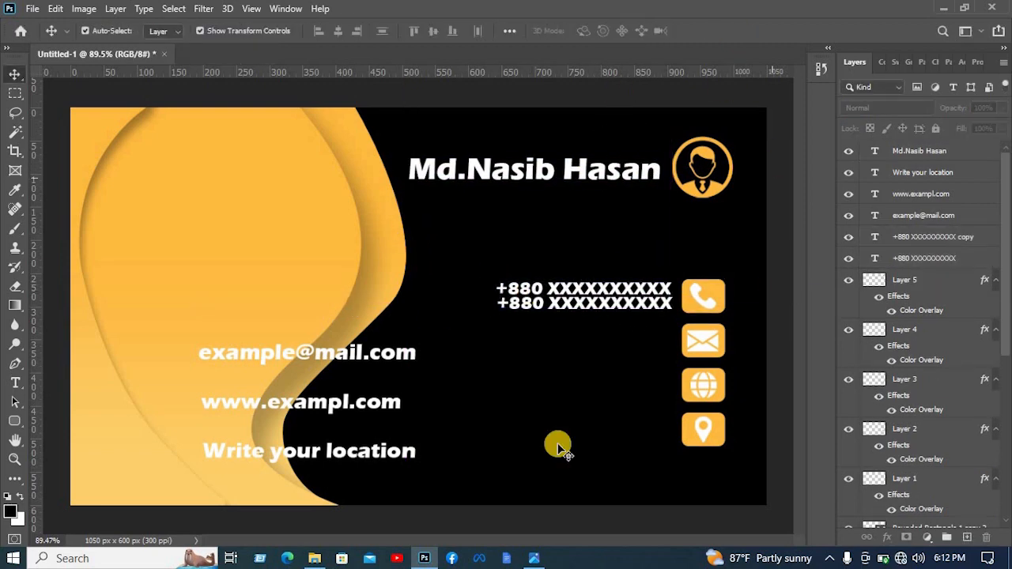
# - Move the e-mail text beside the envelope icon, scale it down and duplicate it as a second line below
pyautogui.moveTo(356, 352); pyautogui.dragTo(602, 353)
pyautogui.moveTo(663, 341)
pyautogui.mouseDown()
pyautogui.moveTo(612, 345)
pyautogui.moveTo(653, 334)
pyautogui.mouseUp()
pyautogui.click(730, 32)
pyautogui.moveTo(633, 334); pyautogui.dragTo(634, 349)
pyautogui.click(786, 294)
pyautogui.keyDown('shift'); pyautogui.click(607, 333); pyautogui.keyUp('shift')
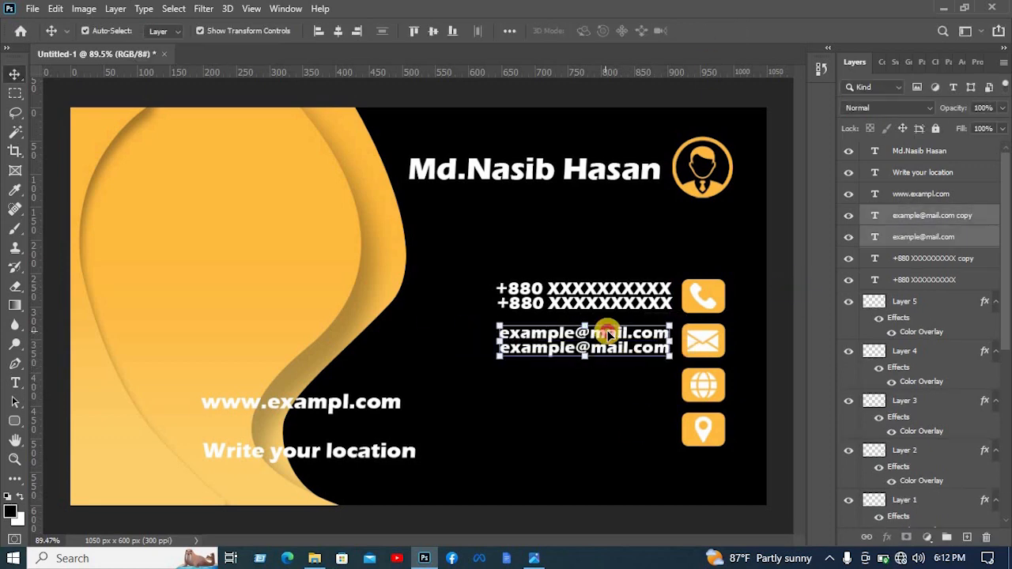
pyautogui.click(751, 330)
# - Move the website text beside the globe icon, duplicate it below and scale both lines to match the e-mail lines
pyautogui.moveTo(338, 403); pyautogui.dragTo(614, 392)
pyautogui.press('super')
pyautogui.keyDown('shift'); pyautogui.click(613, 376); pyautogui.keyUp('shift')
pyautogui.moveTo(474, 404); pyautogui.dragTo(501, 398)
pyautogui.click(483, 416)
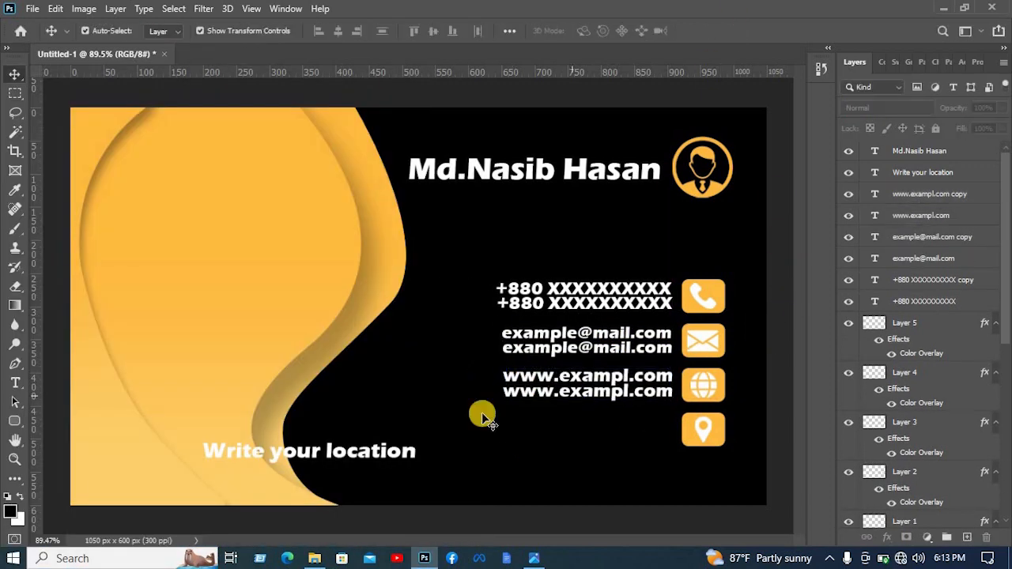
# - Move the "Write your location" text beside the location pin icon and scale it down to fit
pyautogui.moveTo(340, 451); pyautogui.dragTo(595, 425)
pyautogui.moveTo(459, 426); pyautogui.dragTo(477, 422)
pyautogui.click(730, 31)
pyautogui.click(773, 190)
# - Swap the header layout so the profile icon sits near the amber curve and the name text stands to its right
pyautogui.moveTo(717, 190); pyautogui.dragTo(422, 161)
pyautogui.moveTo(496, 170); pyautogui.dragTo(582, 159)
pyautogui.moveTo(423, 160); pyautogui.dragTo(463, 181)
pyautogui.click(749, 196)
pyautogui.moveTo(586, 160); pyautogui.dragTo(583, 150)
pyautogui.click(769, 142)
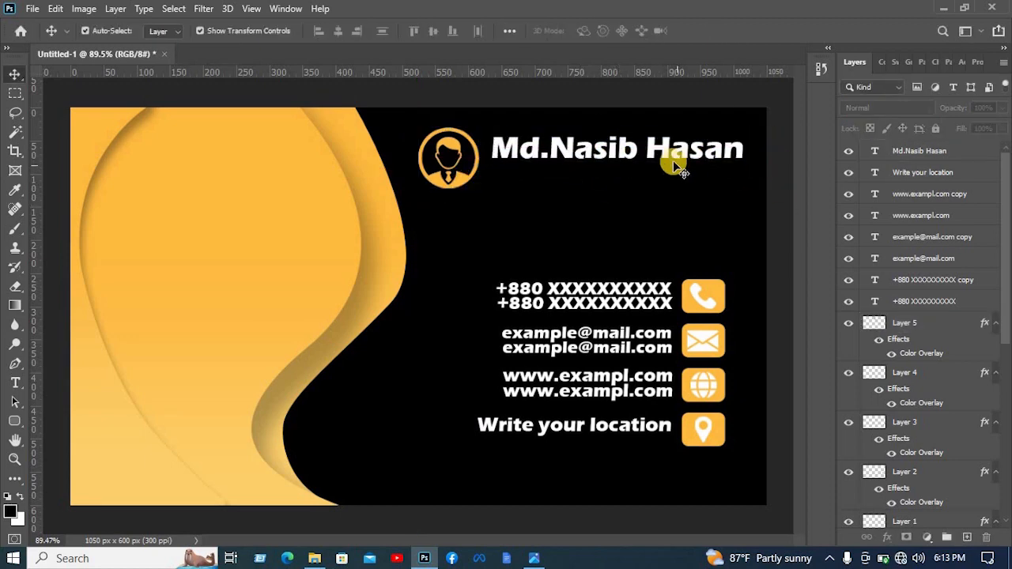
# - Duplicate the name text and place the copy directly below the original
pyautogui.click(673, 155)
pyautogui.keyDown('alt'); pyautogui.moveTo(671, 148); pyautogui.dragTo(755, 197); pyautogui.keyUp('alt')
pyautogui.click(786, 190)
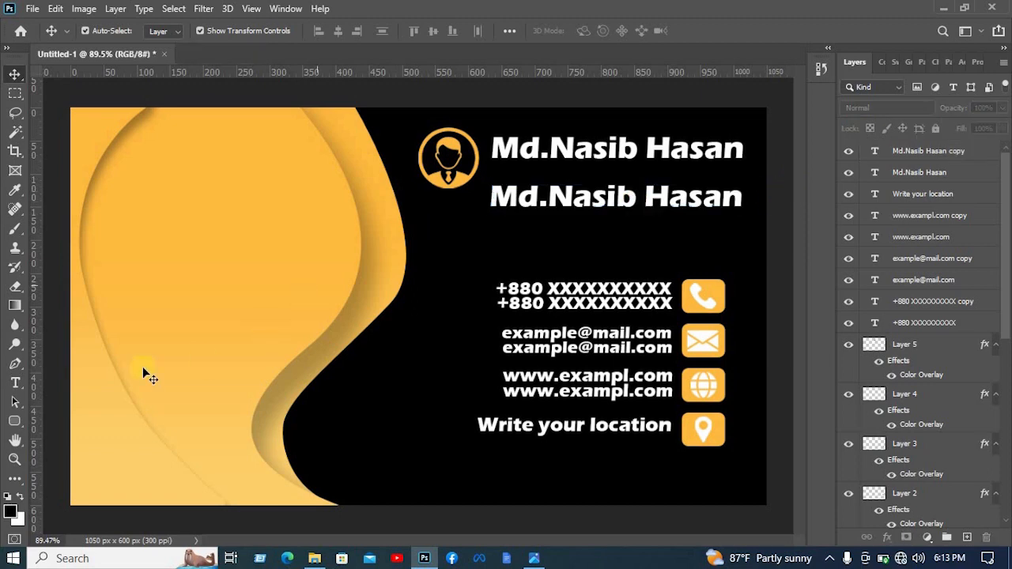
# - Draw a thin rounded rectangle about 243 × 6 px under the name and fill it with amber
pyautogui.click(15, 421)
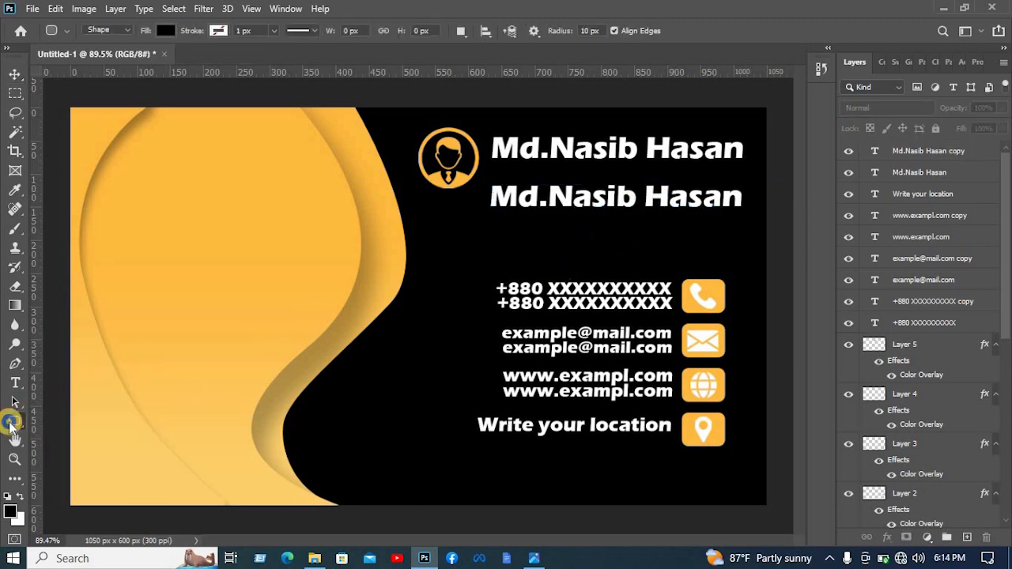
pyautogui.rightClick(15, 421)
pyautogui.click(49, 438)
pyautogui.moveTo(487, 162); pyautogui.dragTo(647, 164)
pyautogui.click(165, 31)
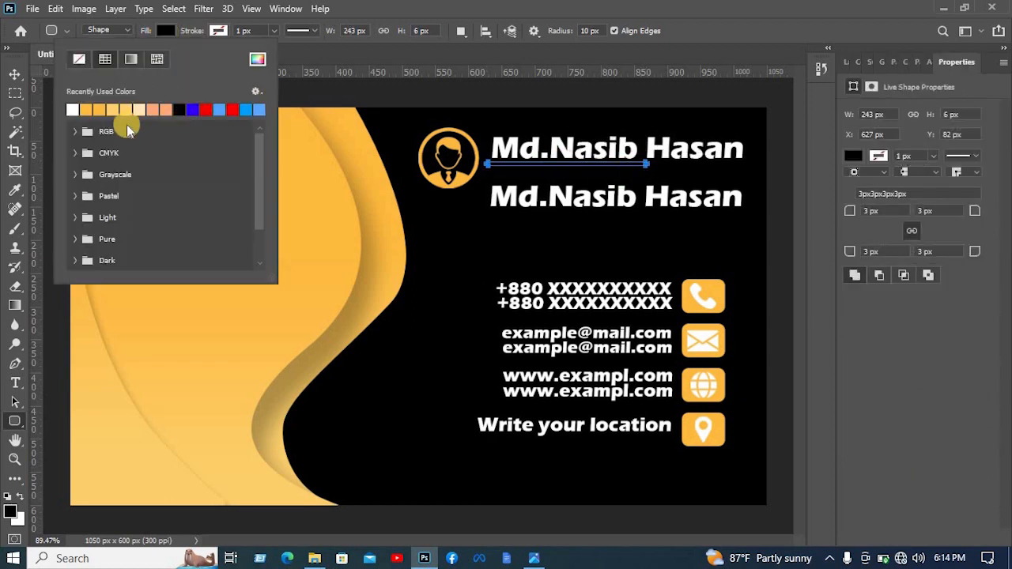
pyautogui.click(86, 110)
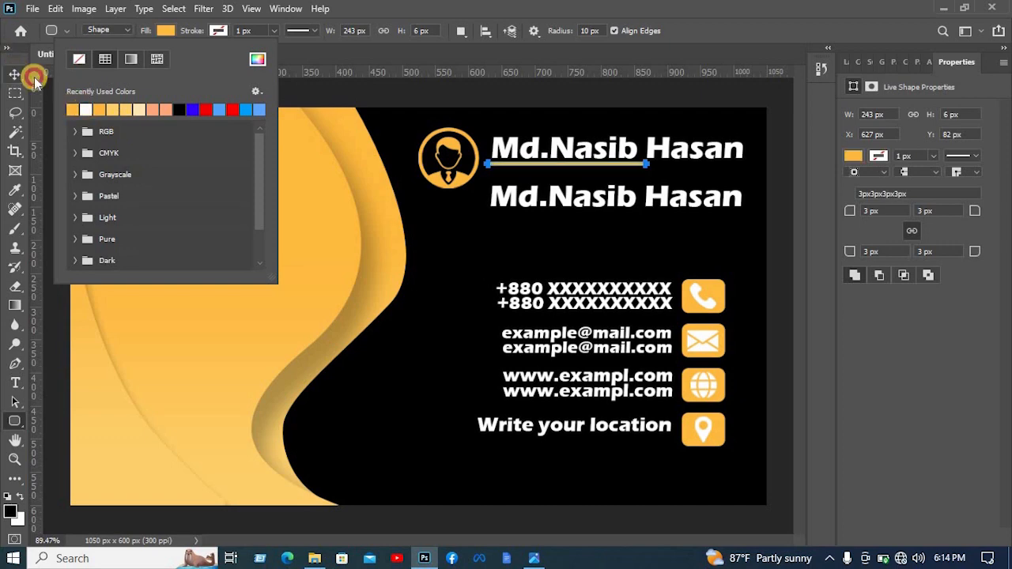
# - Align the amber underline with the start of the name at X 635 px and reduce its height to about 4.88 px
pyautogui.click(34, 78)
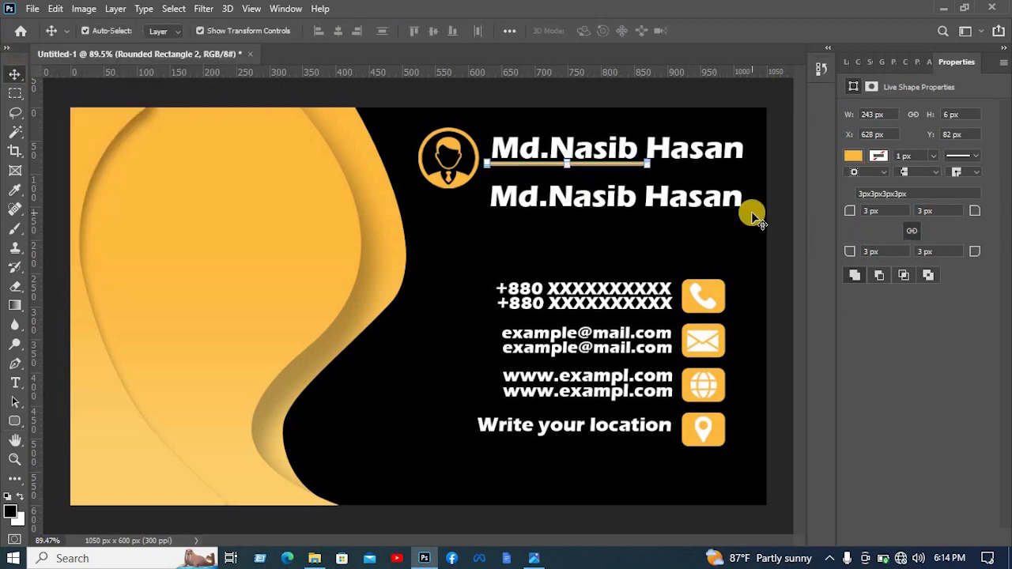
pyautogui.press('Right')
pyautogui.press('Right')
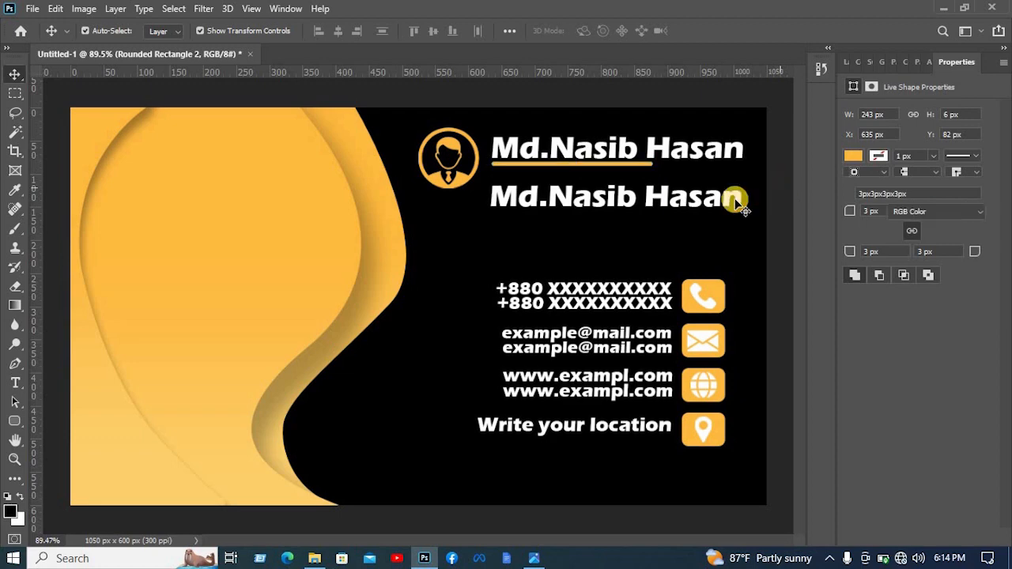
pyautogui.click(723, 198)
pyautogui.click(586, 166)
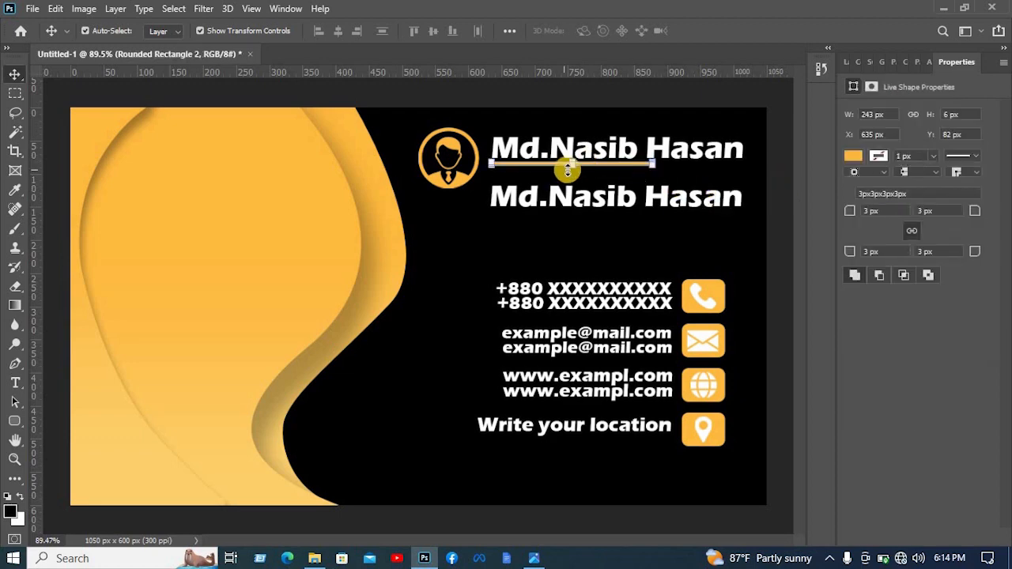
pyautogui.moveTo(569, 168); pyautogui.dragTo(569, 164)
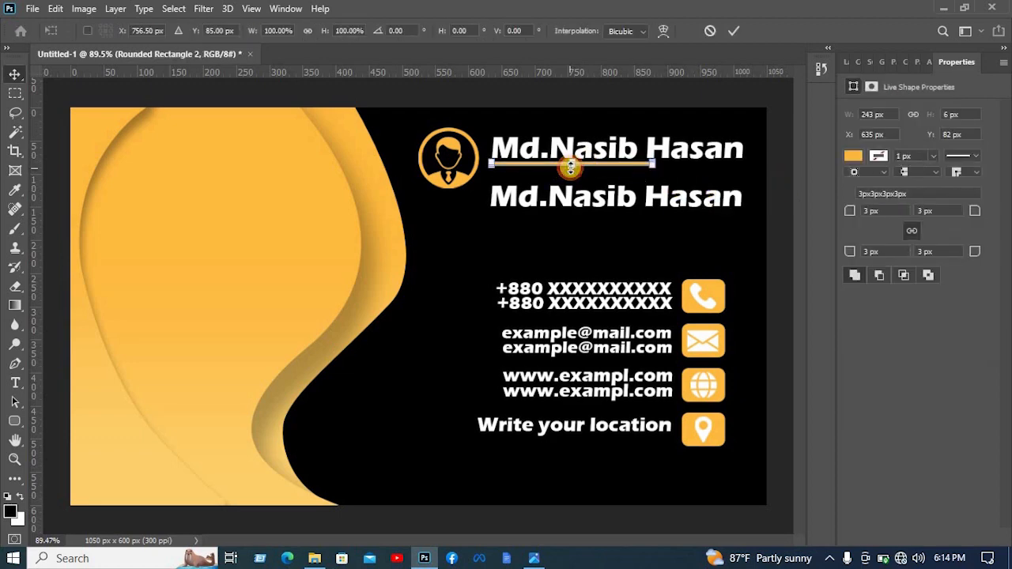
pyautogui.press('Return')
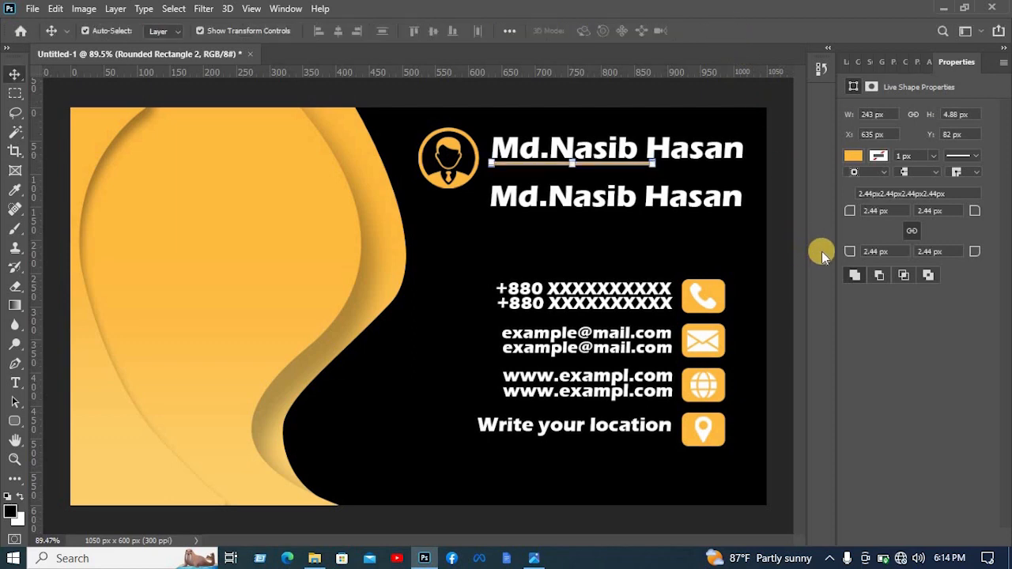
pyautogui.click(767, 217)
# - Replace the text of the duplicated name line with "Graphics designer"
pyautogui.doubleClick(705, 198)
pyautogui.write('Gra')
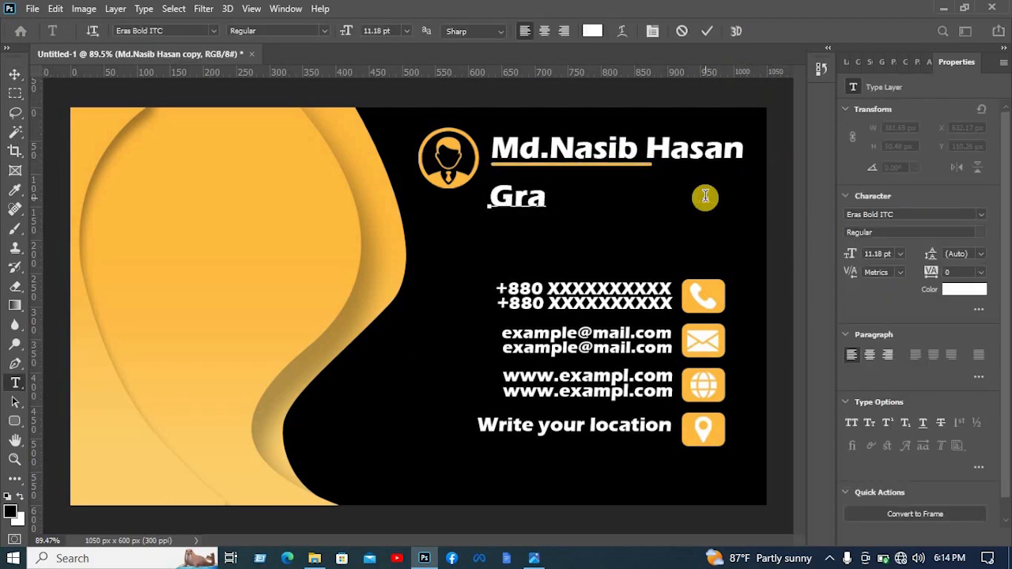
pyautogui.write('phics designer')
pyautogui.click(708, 30)
# - Scale the "Graphics designer" text down and position it just below the amber underline
pyautogui.click(15, 74)
pyautogui.moveTo(490, 215); pyautogui.dragTo(652, 196)
pyautogui.moveTo(723, 189); pyautogui.dragTo(562, 178)
pyautogui.click(733, 30)
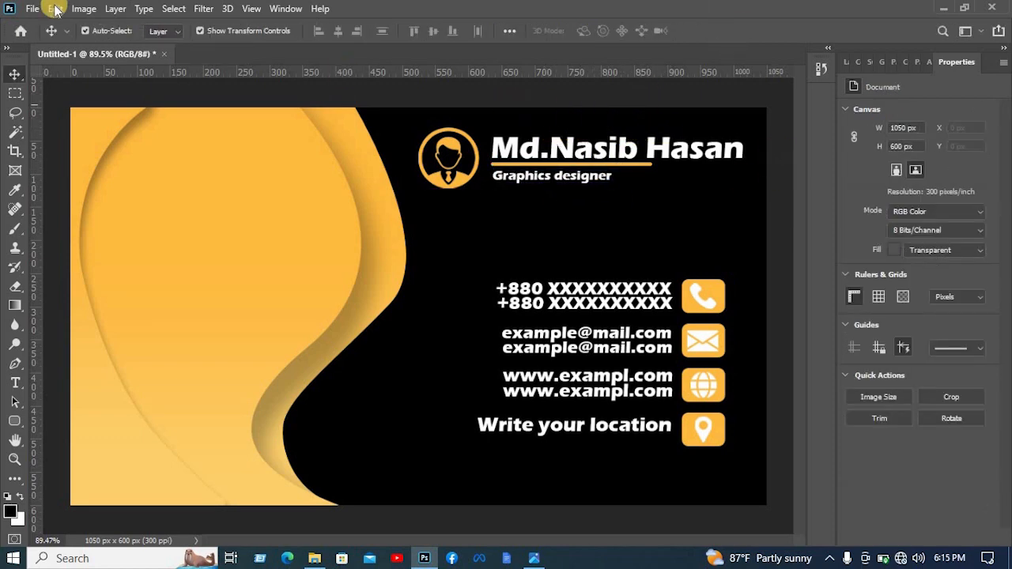
# - Open the round N logo PNG from the USB drive
pyautogui.click(48, 40)
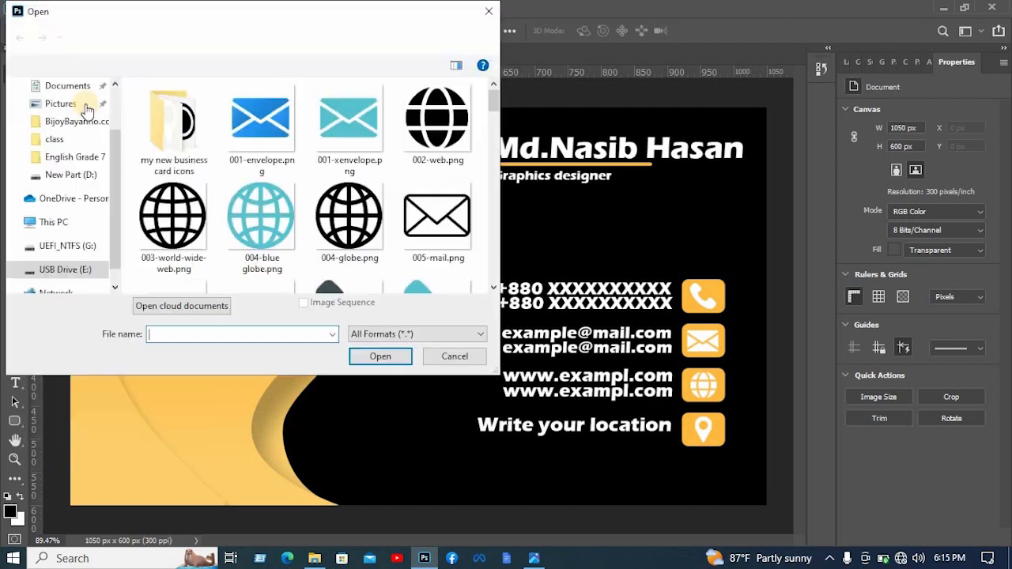
pyautogui.scroll(-1, 350, 226)
pyautogui.click(66, 269)
pyautogui.doubleClick(378, 162)
pyautogui.click(194, 107)
pyautogui.click(383, 358)
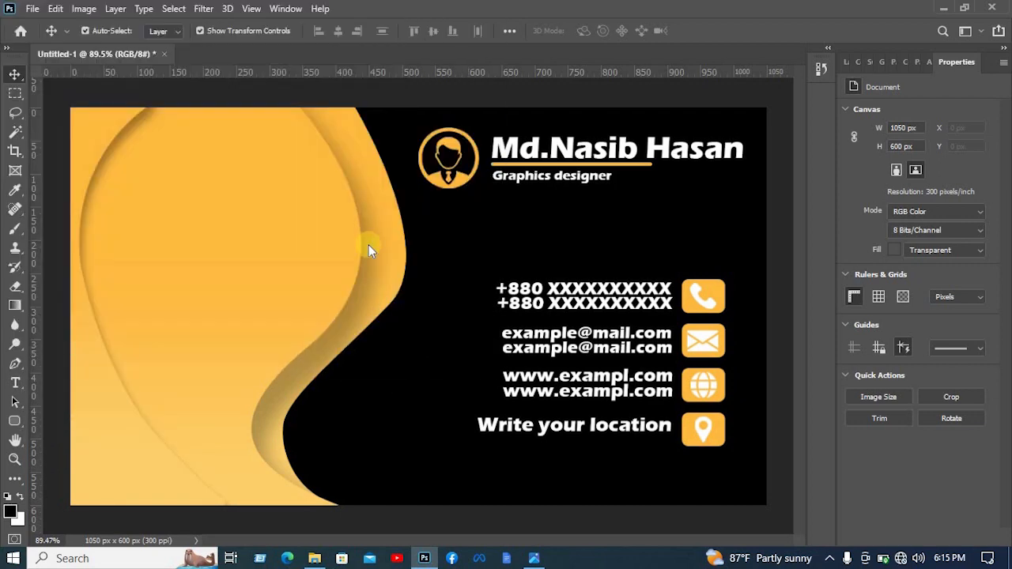
# - Bring the round logo into the card, scale it to about 159 × 159 px and place it on the amber shape
pyautogui.moveTo(427, 293); pyautogui.dragTo(197, 201)
pyautogui.moveTo(502, 212); pyautogui.dragTo(279, 262)
pyautogui.moveTo(332, 253); pyautogui.dragTo(199, 252)
pyautogui.moveTo(189, 272); pyautogui.dragTo(231, 298)
pyautogui.moveTo(230, 286); pyautogui.dragTo(235, 286)
pyautogui.click(734, 31)
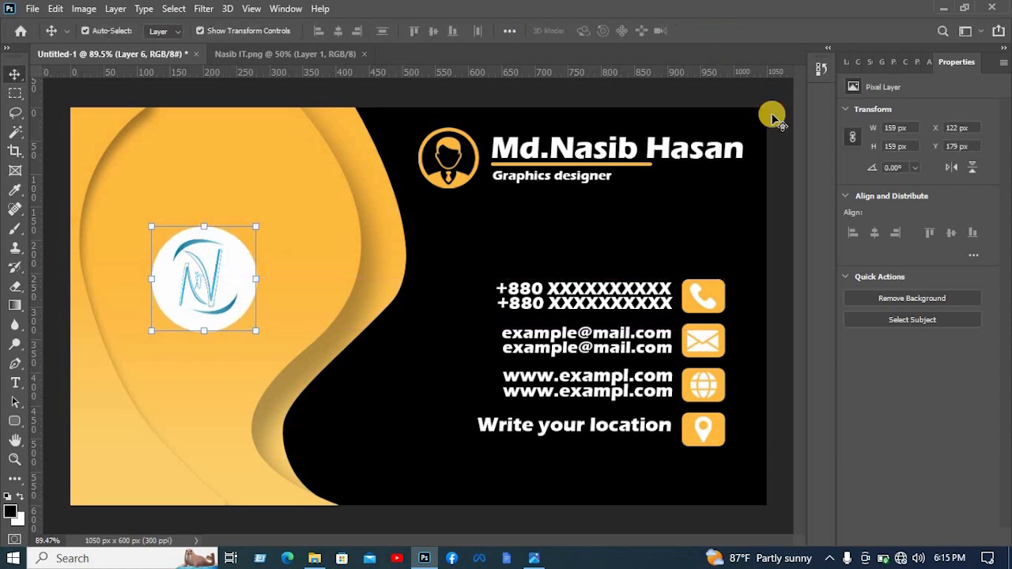
pyautogui.click(773, 115)
# - Duplicate the name header onto the amber shape below the round logo and replace the copy's text with "Nasib IT"
pyautogui.click(725, 146)
pyautogui.moveTo(697, 148); pyautogui.dragTo(306, 367)
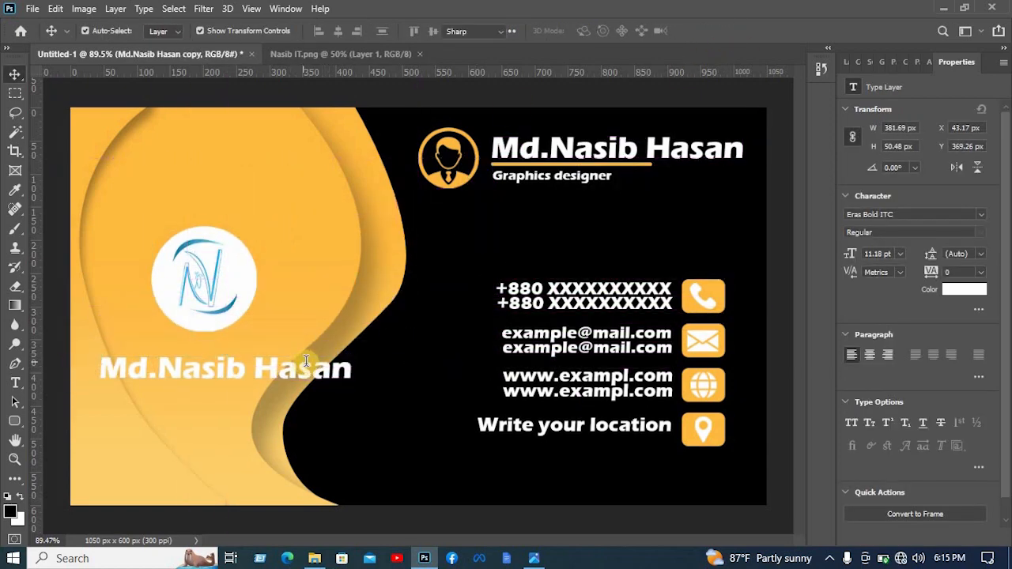
pyautogui.doubleClick(352, 364)
pyautogui.write('Nasib IT')
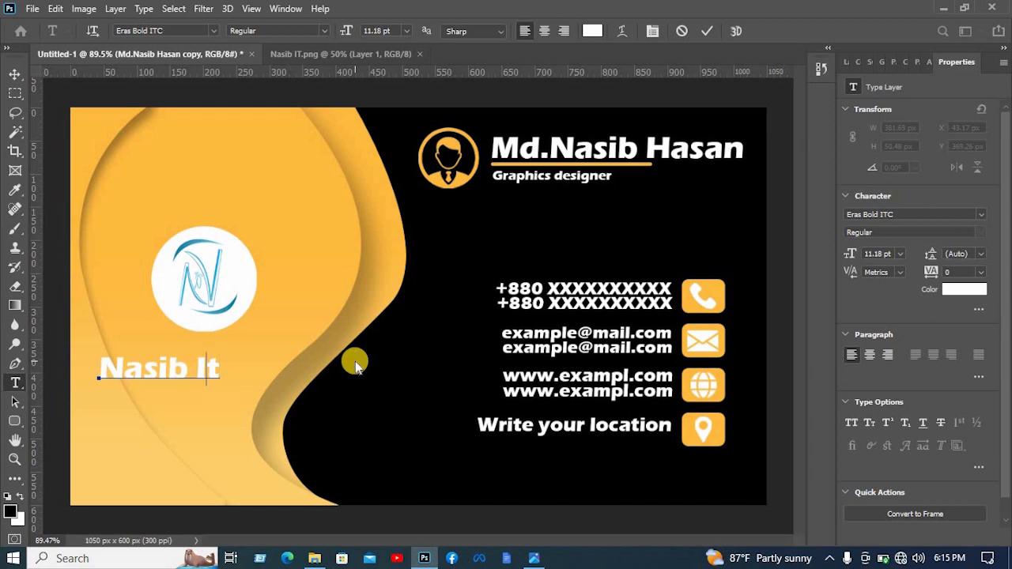
# - Move the "Nasib IT" text directly beneath the round logo, roughly centred on it, and deselect it
pyautogui.click(14, 73)
pyautogui.moveTo(175, 369); pyautogui.dragTo(223, 355)
pyautogui.click(783, 161)
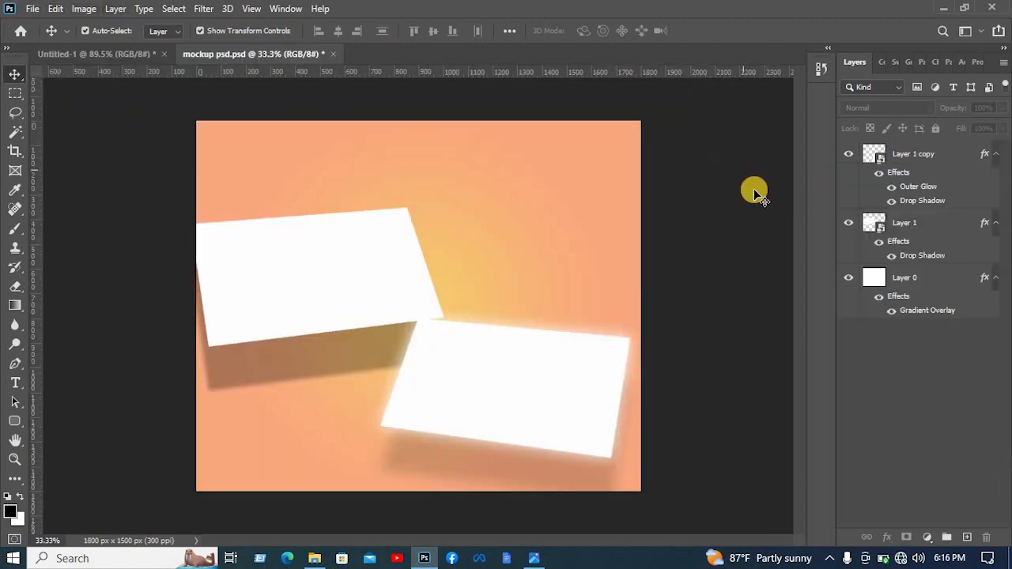
# - Open the Layer 1 copy smart object of the mockup and bring all the business card layers into it, fitted to its canvas
pyautogui.click(880, 160)
pyautogui.doubleClick(880, 161)
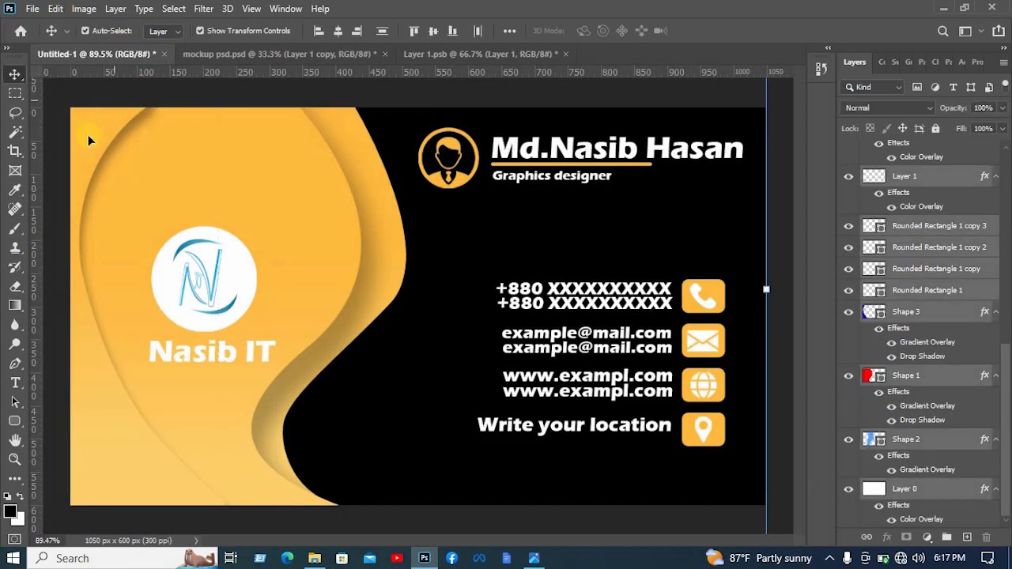
pyautogui.moveTo(473, 84); pyautogui.dragTo(373, 311)
pyautogui.moveTo(264, 233); pyautogui.dragTo(294, 229)
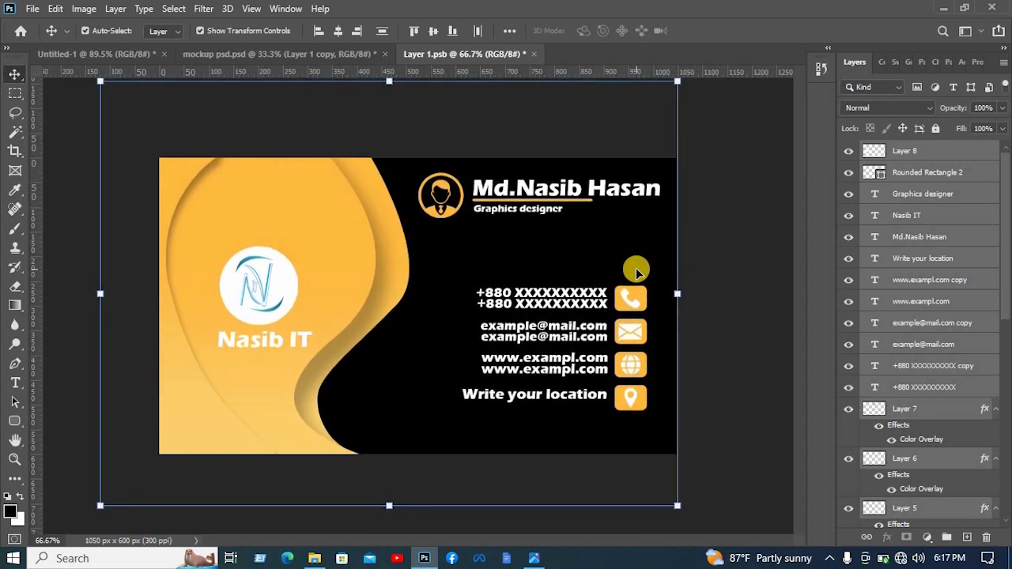
# - Save and close the filled smart object, and return to mockup psd.psd to inspect both cards up close
pyautogui.click(714, 175)
pyautogui.press('ctrl')
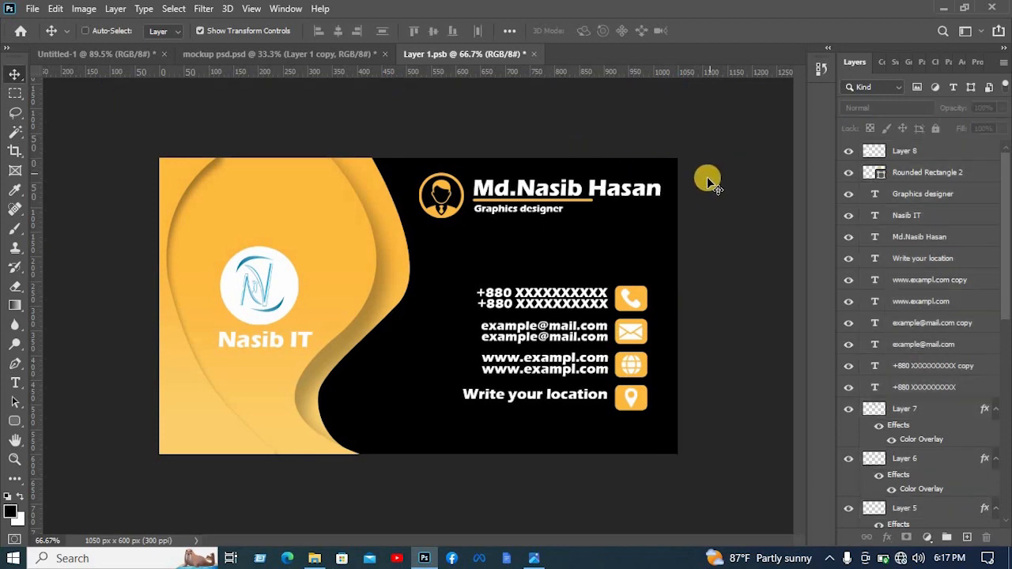
pyautogui.hotkey('ctrl', 's')
pyautogui.click(527, 55)
pyautogui.click(332, 53)
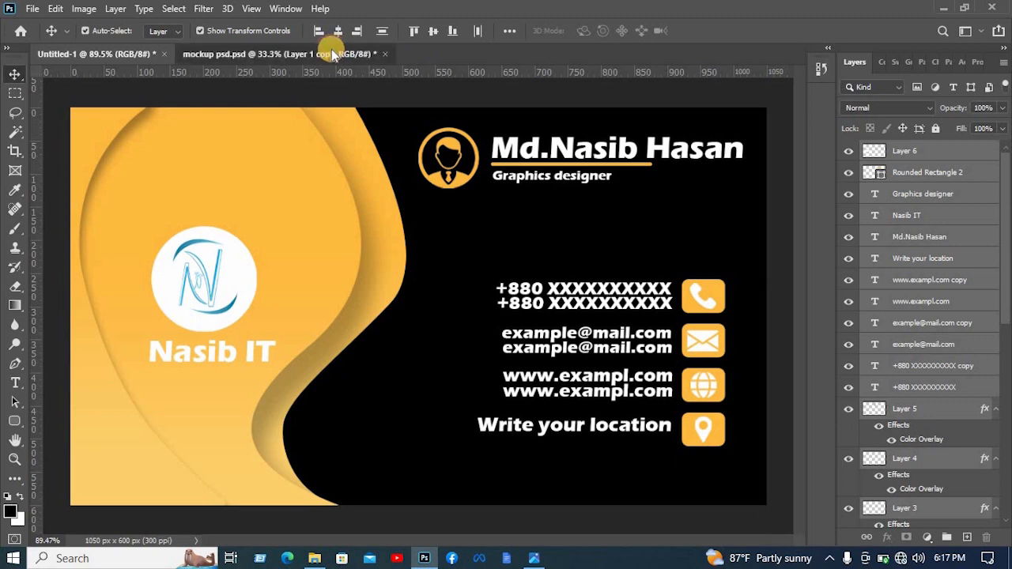
pyautogui.click(719, 328)
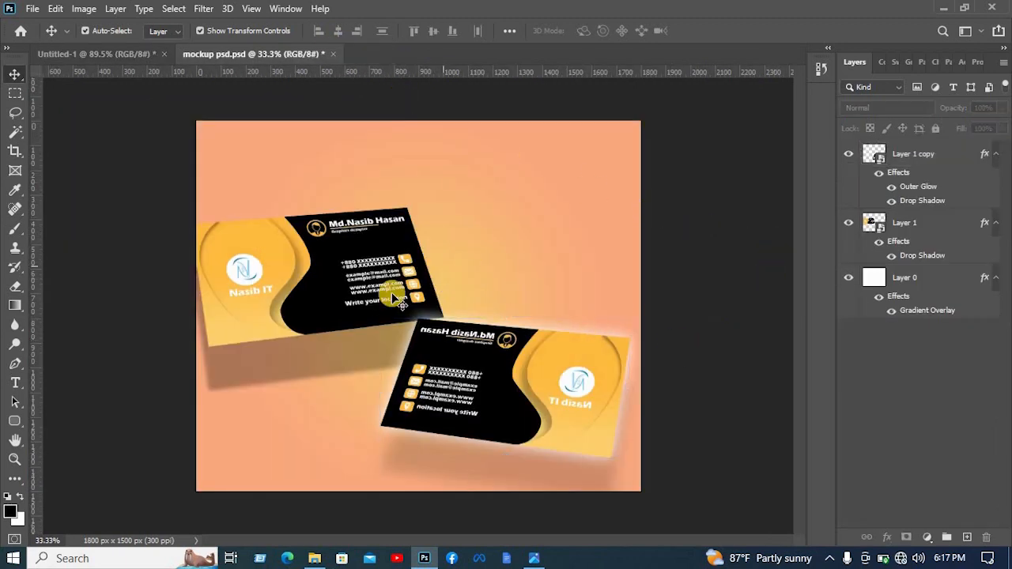
pyautogui.scroll(5, 578, 336)
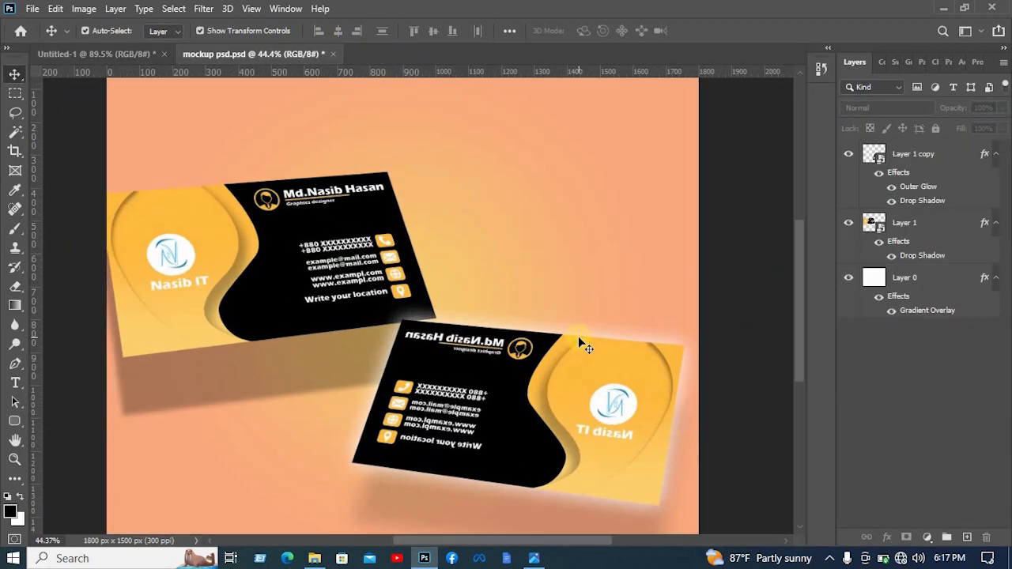